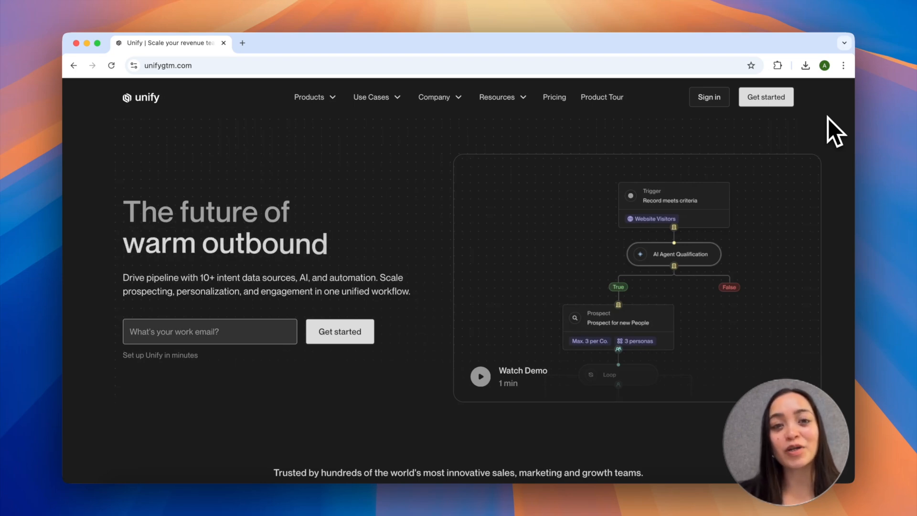
Step: Look over the Unify homepage, including the section on its all-in-one solution for warm outbound
{"action": "scroll", "coordinate": [828, 118], "scroll_direction": "down", "scroll_amount": 5}
{"action": "scroll", "coordinate": [830, 125], "scroll_direction": "down", "scroll_amount": 5}
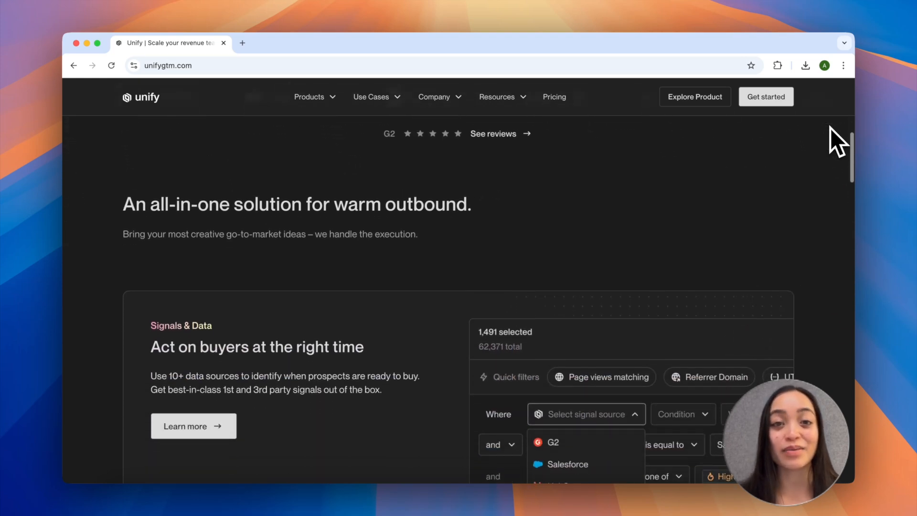
{"action": "scroll", "coordinate": [830, 128], "scroll_direction": "down", "scroll_amount": 3}
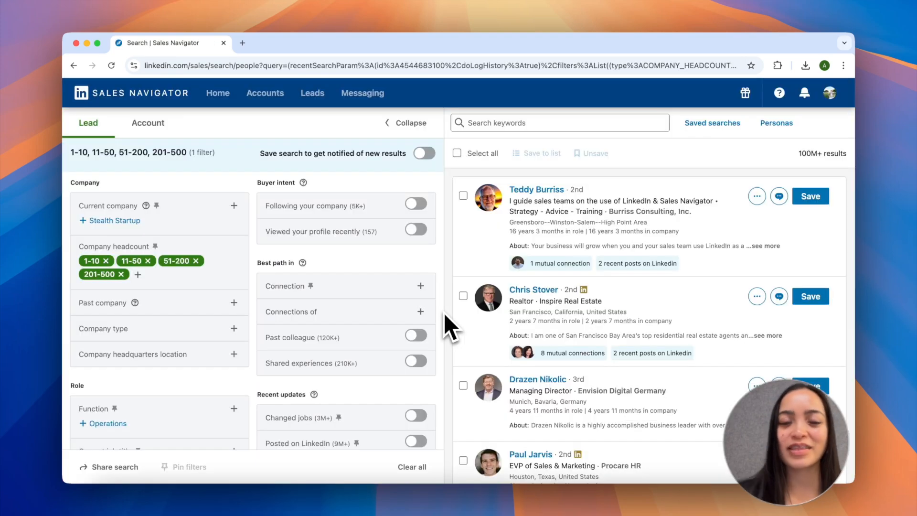
Step: Filter the leads by current job title with Head of Sales and Head of Marketing, and enter "Head of Grow" as a further title
{"action": "scroll", "coordinate": [158, 291], "scroll_direction": "down", "scroll_amount": 3}
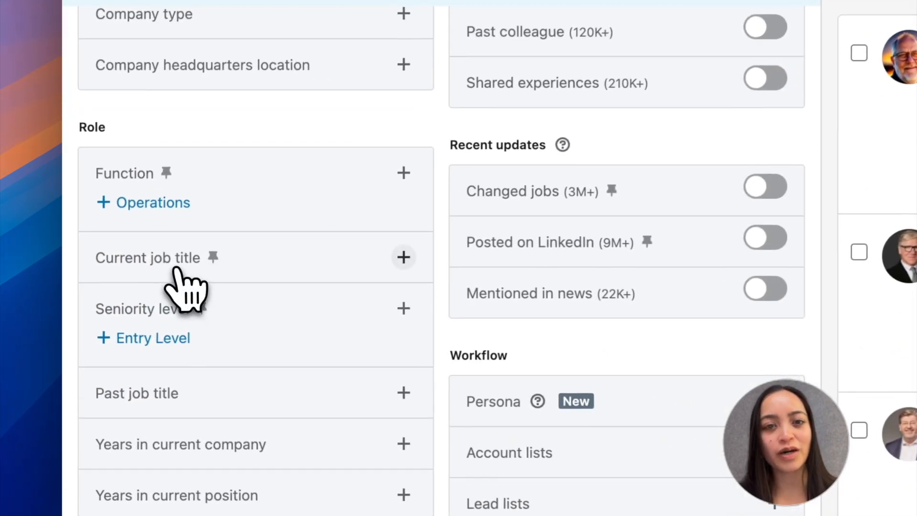
{"action": "left_click", "coordinate": [118, 301]}
{"action": "type", "text": "Head of Sales"}
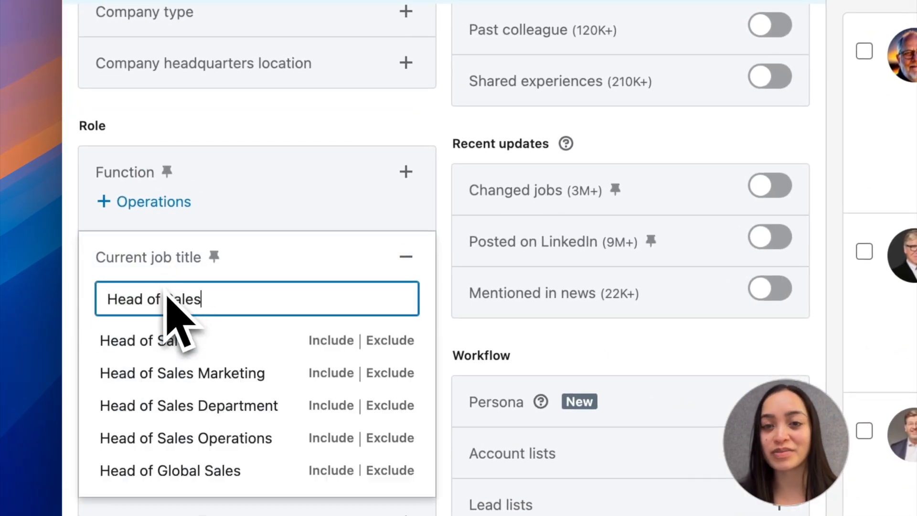
{"action": "key", "text": "Return"}
{"action": "type", "text": "Head of Marketing"}
{"action": "key", "text": "Return"}
{"action": "type", "text": "Head of Grow"}
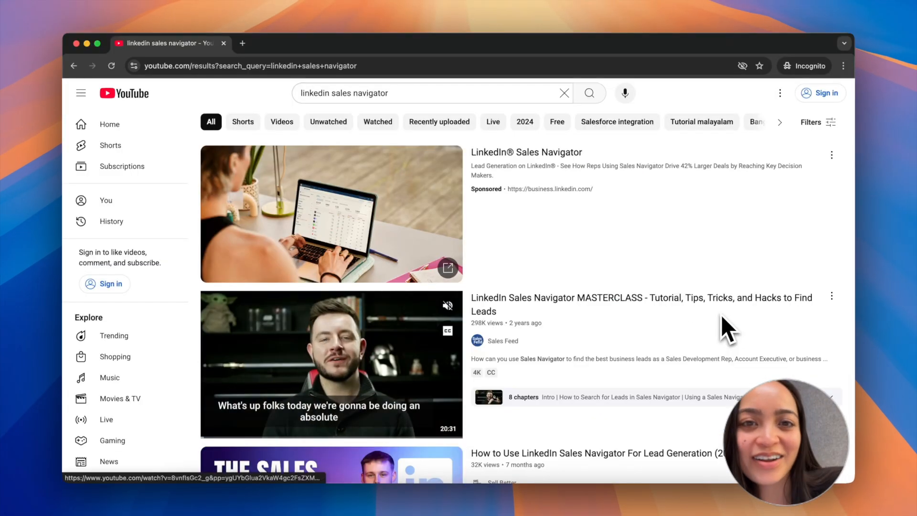
Step: Browse the YouTube search results for LinkedIn Sales Navigator tutorials
{"action": "scroll", "coordinate": [721, 315], "scroll_direction": "down", "scroll_amount": 3}
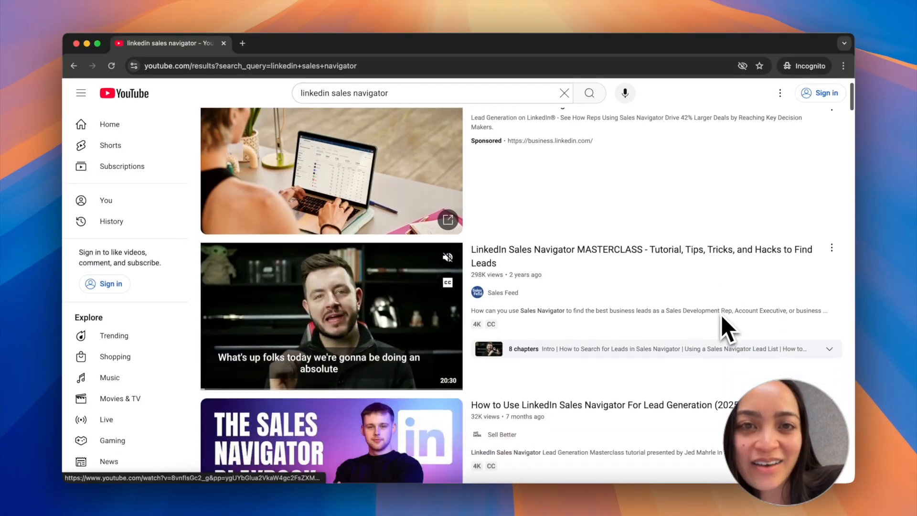
{"action": "scroll", "coordinate": [721, 317], "scroll_direction": "down", "scroll_amount": 6}
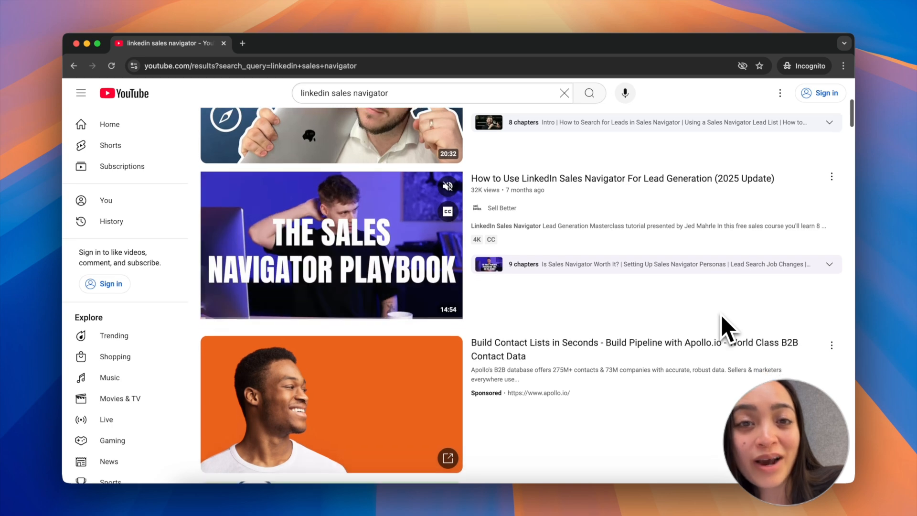
{"action": "scroll", "coordinate": [721, 315], "scroll_direction": "down", "scroll_amount": 7}
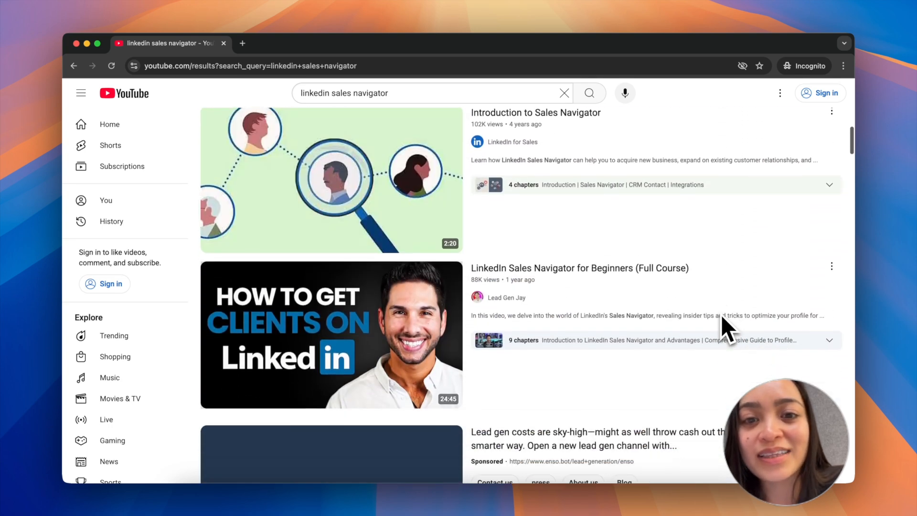
{"action": "scroll", "coordinate": [721, 314], "scroll_direction": "down", "scroll_amount": 7}
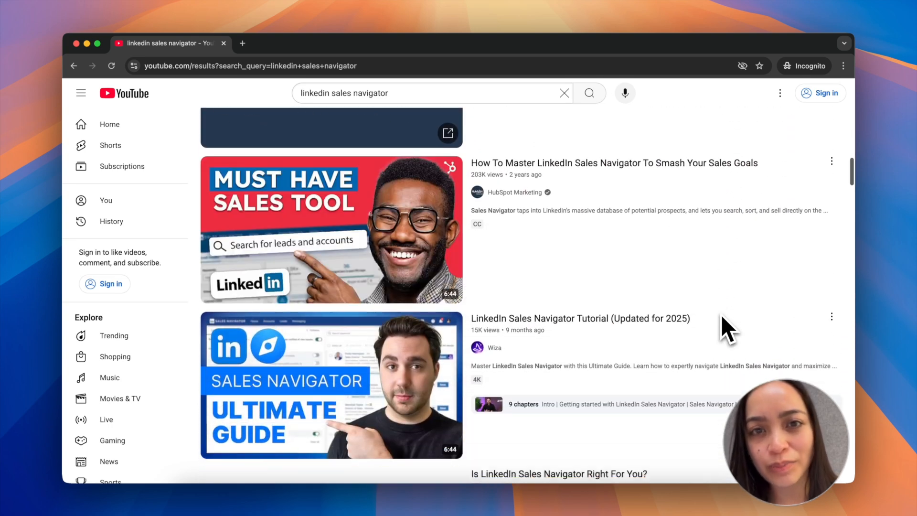
{"action": "scroll", "coordinate": [721, 315], "scroll_direction": "down", "scroll_amount": 6}
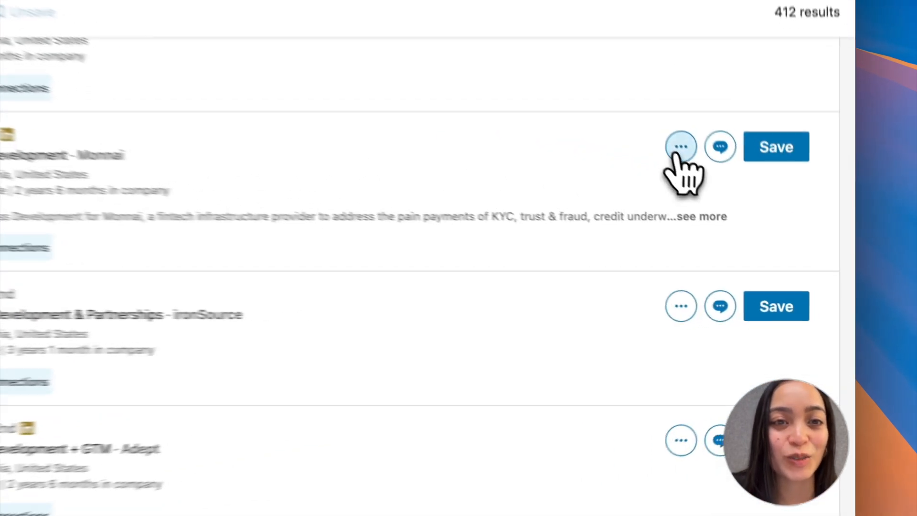
Step: Inspect the additional actions offered for successive leads in the results, down to the lead at Ocean.io
{"action": "left_click", "coordinate": [681, 146]}
{"action": "left_click", "coordinate": [587, 319]}
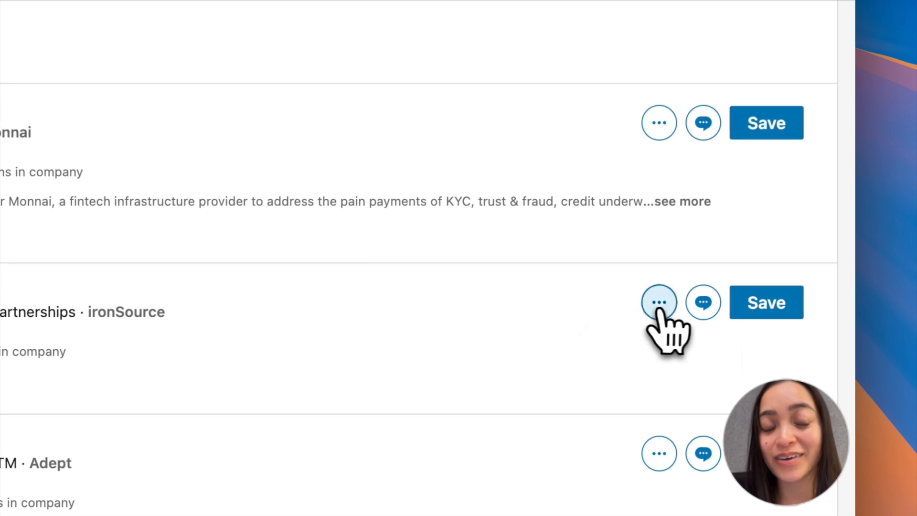
{"action": "left_click", "coordinate": [681, 306]}
{"action": "left_click", "coordinate": [536, 385]}
{"action": "scroll", "coordinate": [621, 421], "scroll_direction": "down", "scroll_amount": 4}
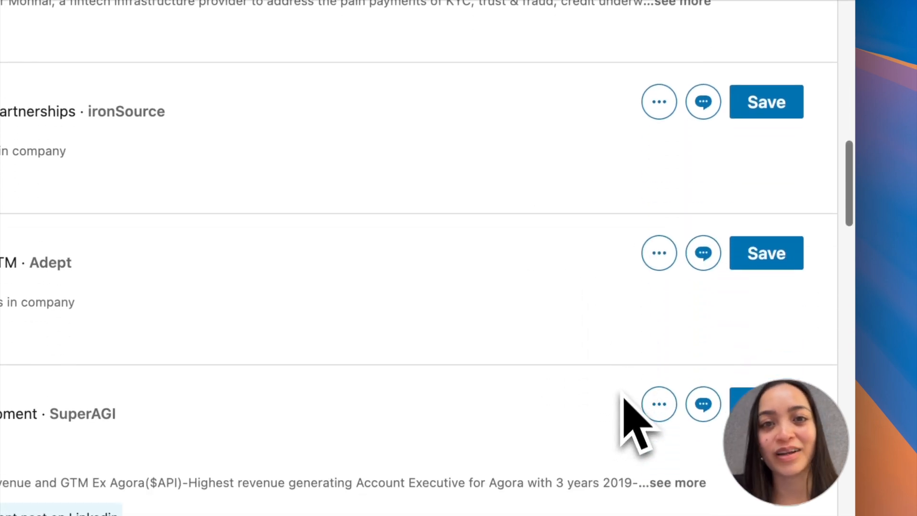
{"action": "left_click", "coordinate": [659, 253]}
{"action": "scroll", "coordinate": [549, 352], "scroll_direction": "down", "scroll_amount": 5}
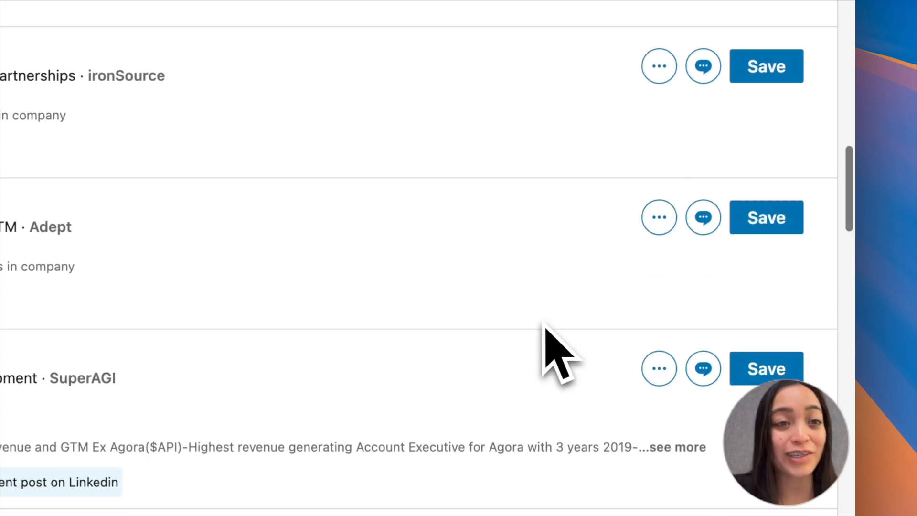
{"action": "left_click", "coordinate": [660, 235]}
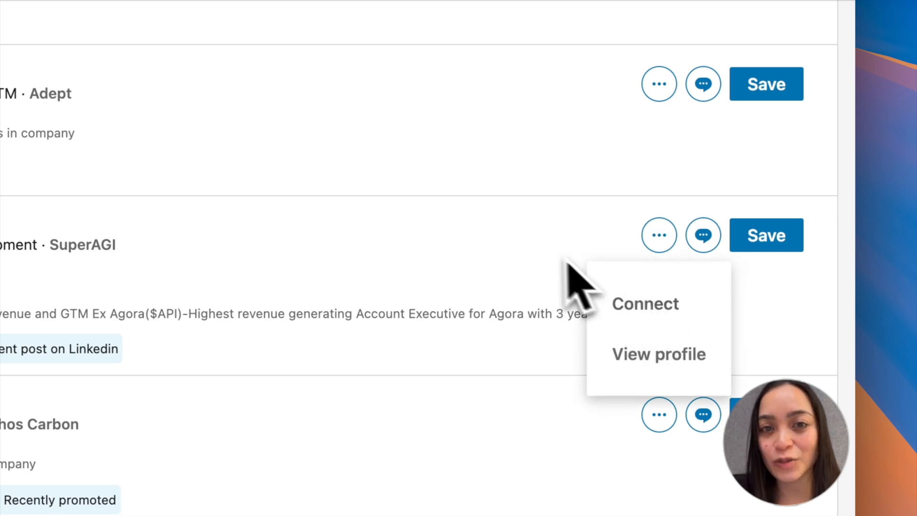
{"action": "scroll", "coordinate": [559, 257], "scroll_direction": "down", "scroll_amount": 4}
{"action": "left_click", "coordinate": [660, 218]}
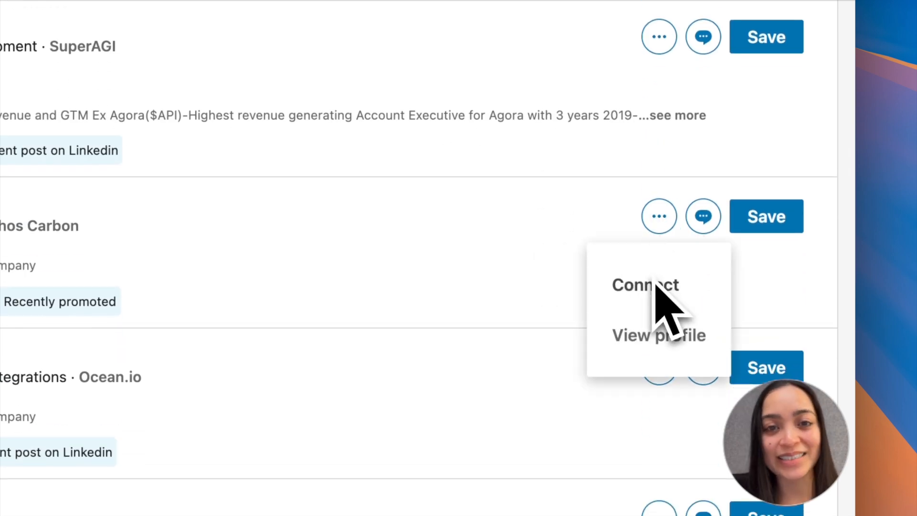
{"action": "scroll", "coordinate": [542, 275], "scroll_direction": "down", "scroll_amount": 3}
{"action": "left_click", "coordinate": [659, 219]}
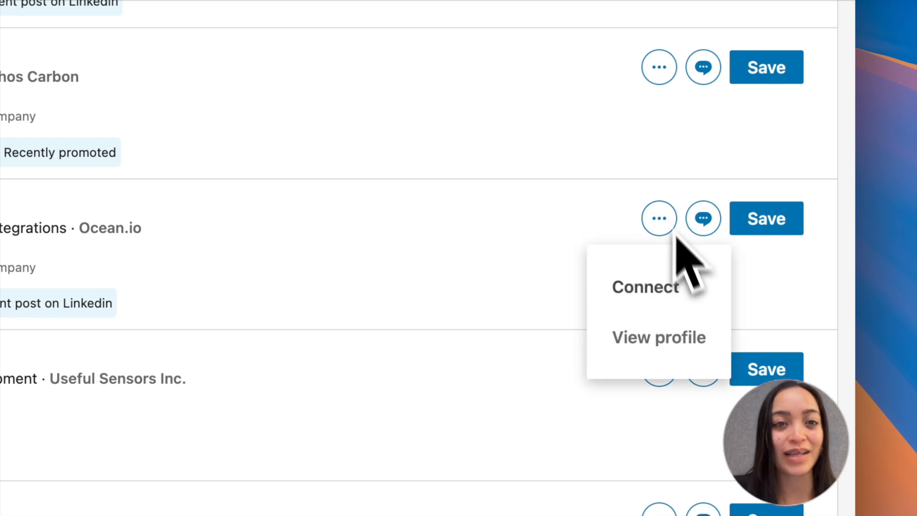
Step: Start a new message to the lead at Ocean.io with the subject "Coffee in SF?"
{"action": "left_click", "coordinate": [703, 219]}
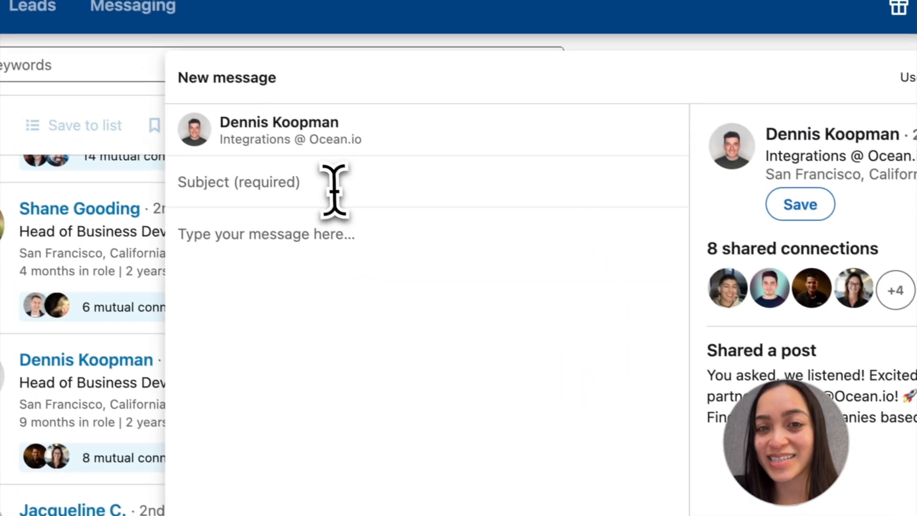
{"action": "left_click", "coordinate": [68, 34]}
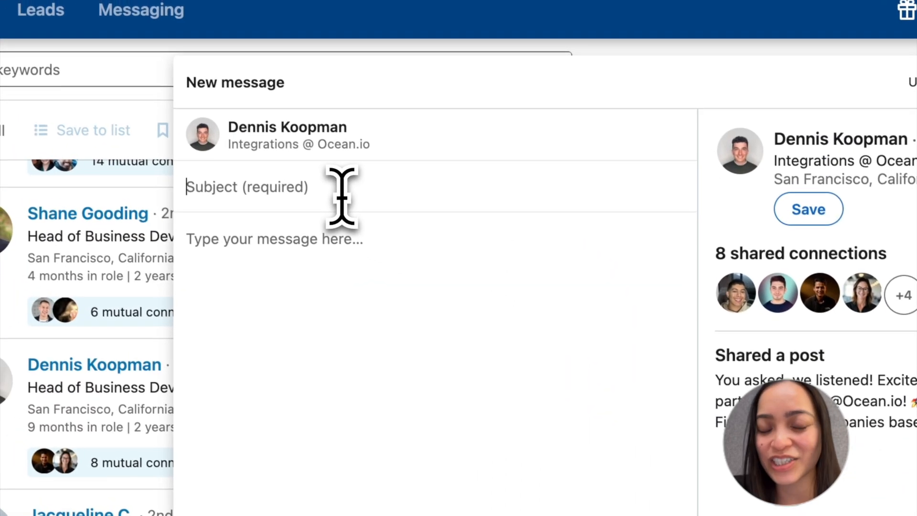
{"action": "type", "text": "Coffee in SF?"}
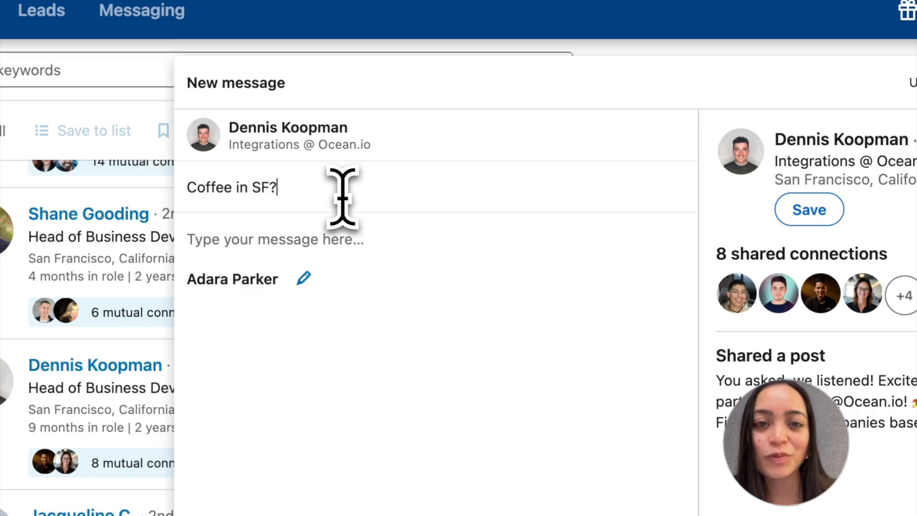
Step: Greet the recipient by first name and write "I'm your account manager for Ocean.io, also based in San Francisco, a pleasure to meet you!"
{"action": "key", "text": "Tab"}
{"action": "type", "text": "Hi Dennis,"}
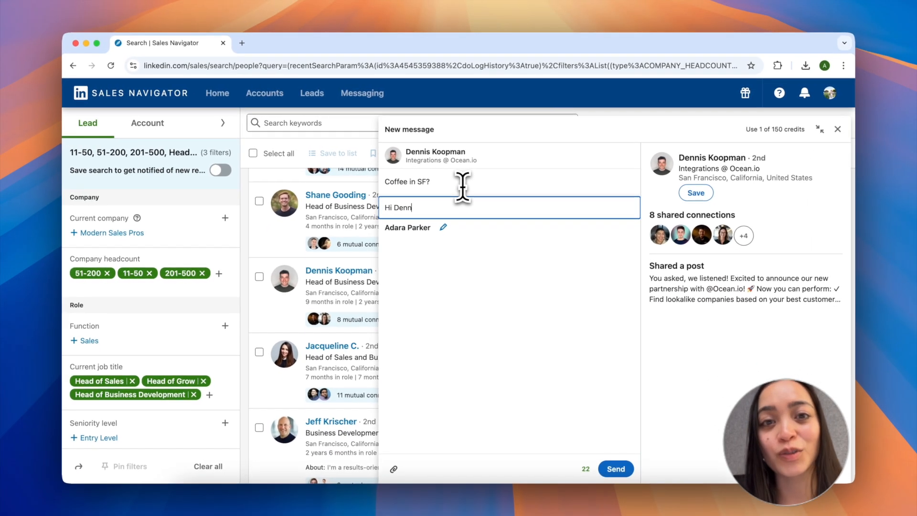
{"action": "key", "text": "Return"}
{"action": "key", "text": "Return"}
{"action": "type", "text": "I'm your accou"}
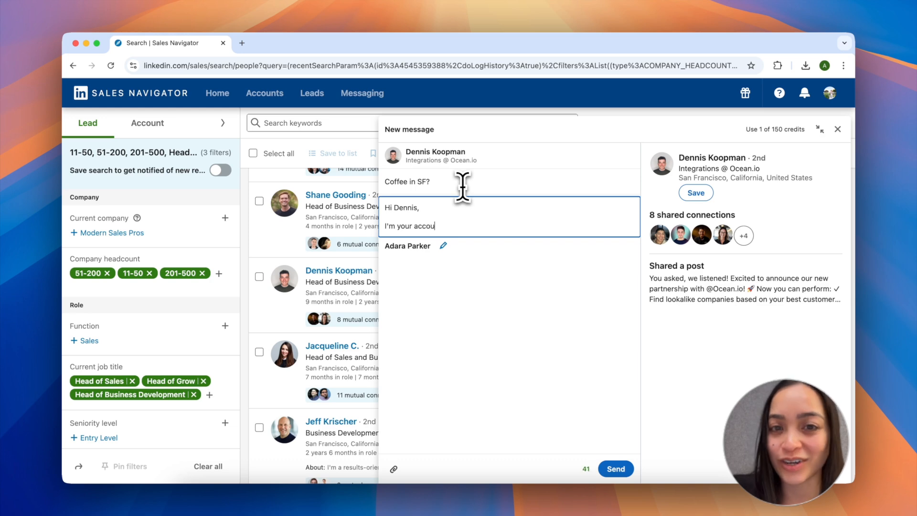
{"action": "type", "text": "nt manager for O"}
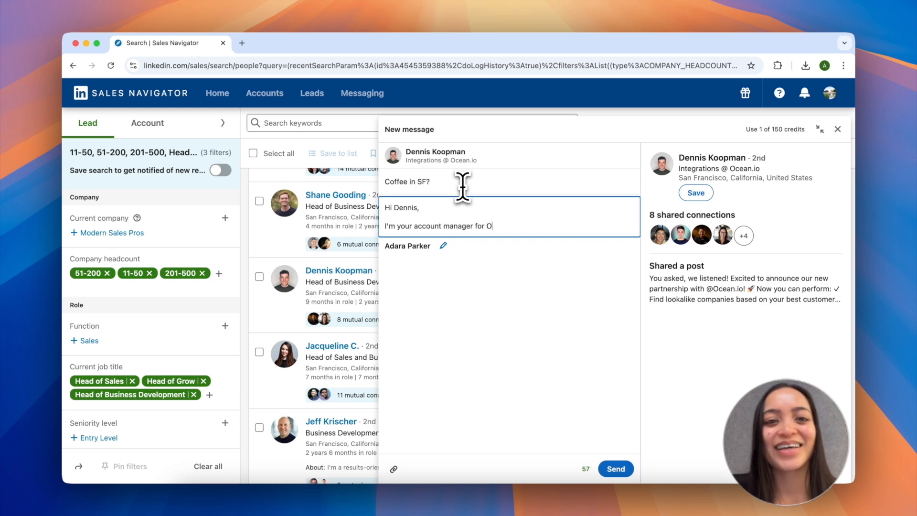
{"action": "type", "text": "cean.io, also based in San Franc"}
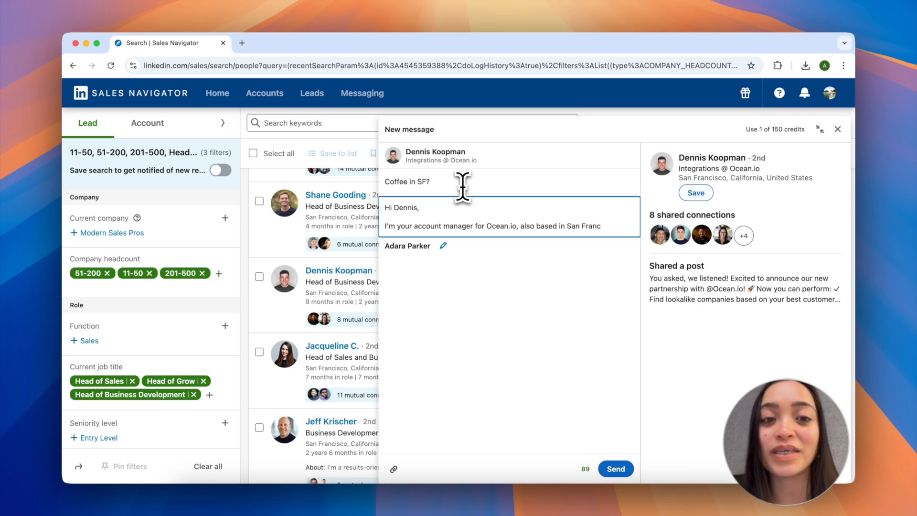
{"action": "type", "text": "isco, a pleasure to meet you!"}
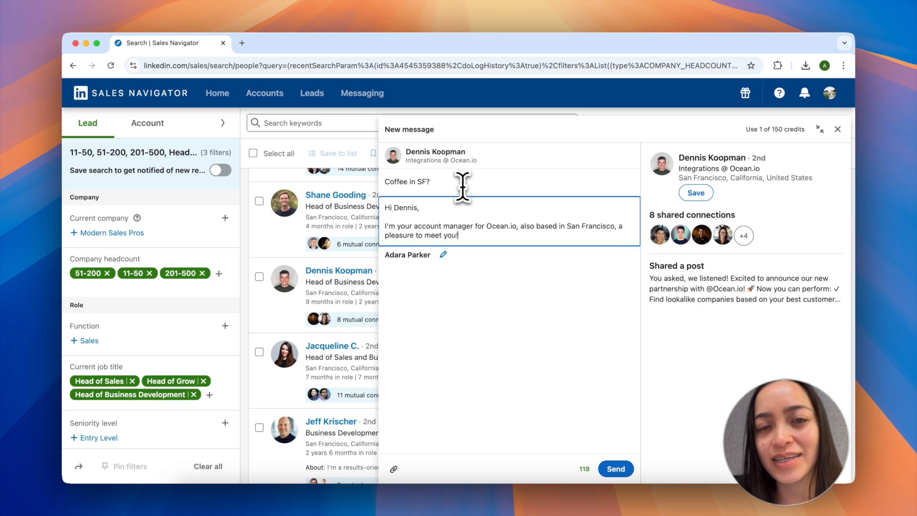
Step: Begin a new paragraph in the message body with "Growth teams at Hightouch, Pylon, and"
{"action": "key", "text": "Return"}
{"action": "key", "text": "Return"}
{"action": "type", "text": "Growth teams at"}
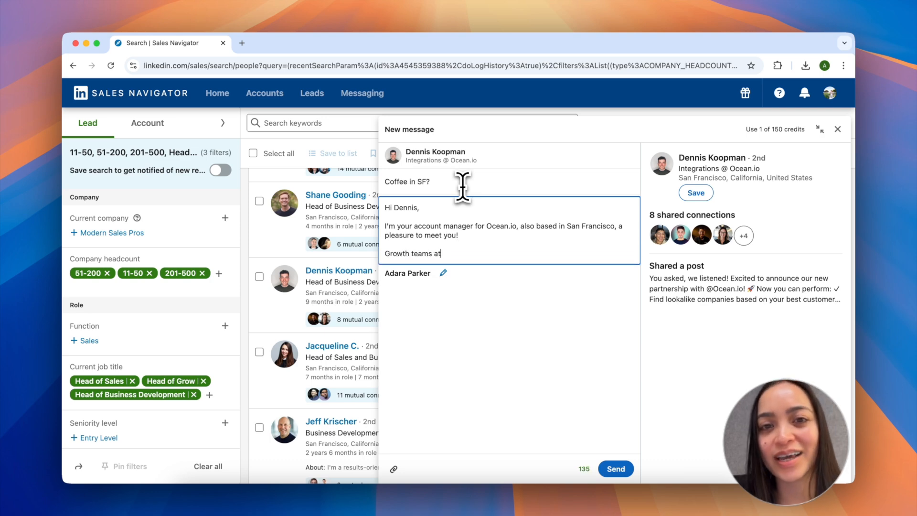
{"action": "type", "text": " Hightouc"}
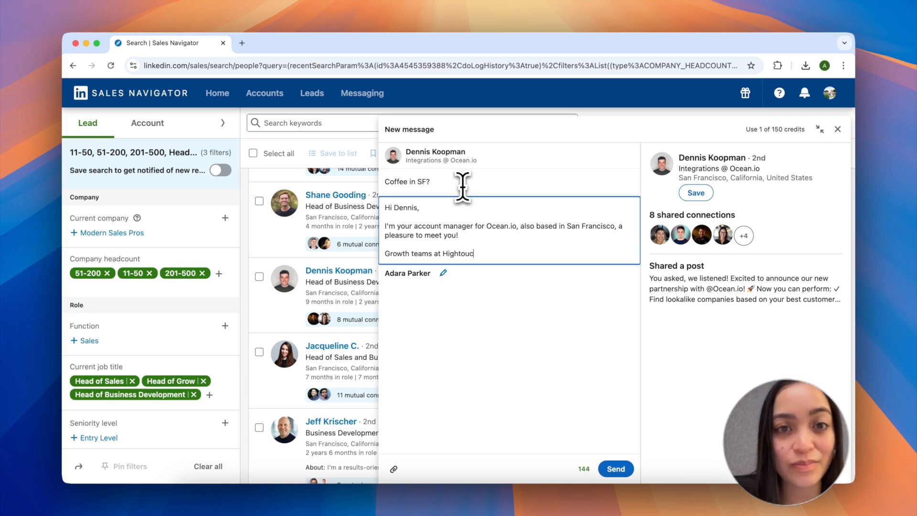
{"action": "type", "text": "h, Pylon, and y"}
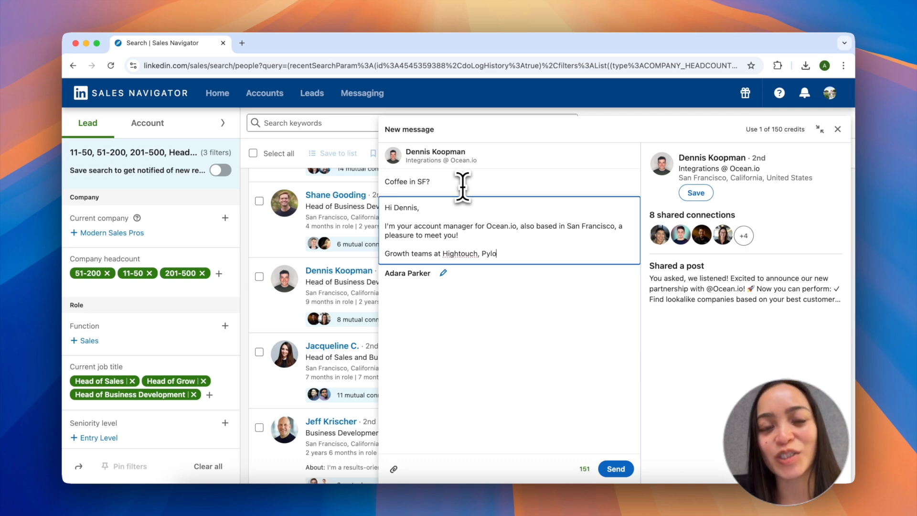
{"action": "type", "text": "o"}
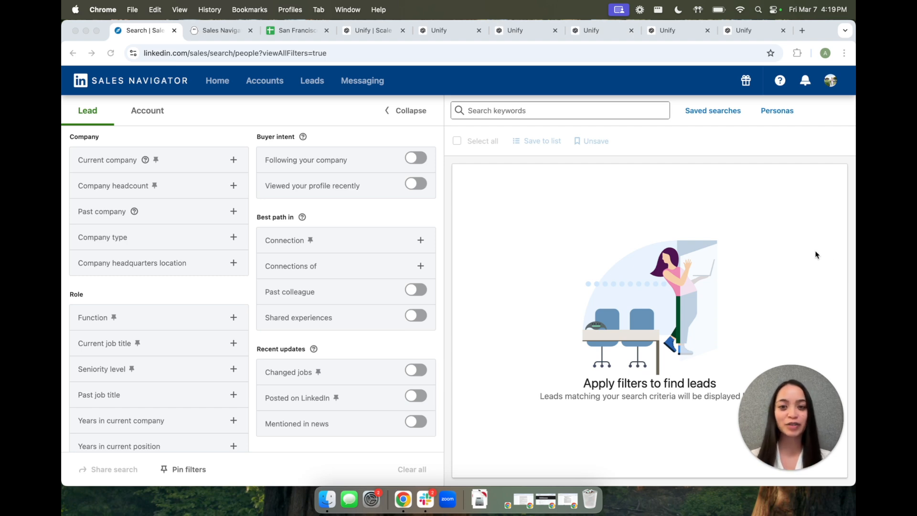
Step: Filter the lead search by company headcount, including 1-10, 11-50, 51-200 and 201-500
{"action": "scroll", "coordinate": [335, 280], "scroll_direction": "down", "scroll_amount": 5}
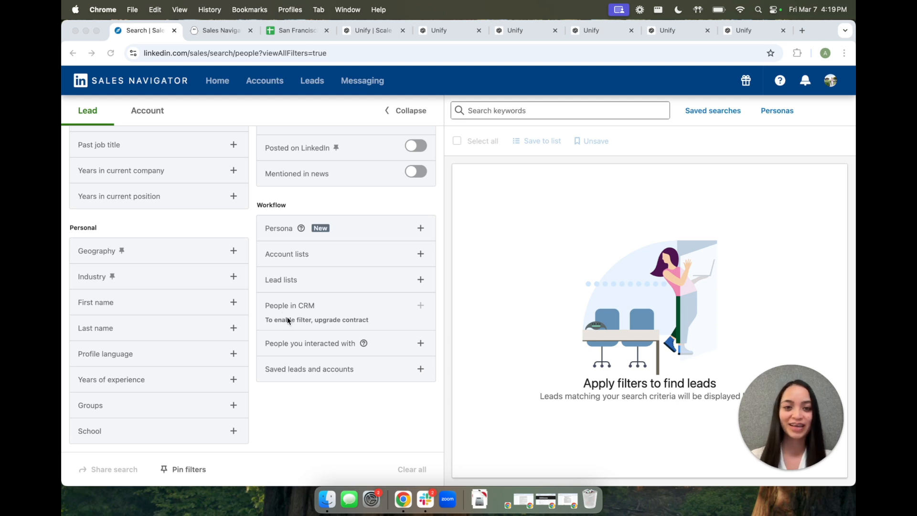
{"action": "scroll", "coordinate": [277, 346], "scroll_direction": "up", "scroll_amount": 5}
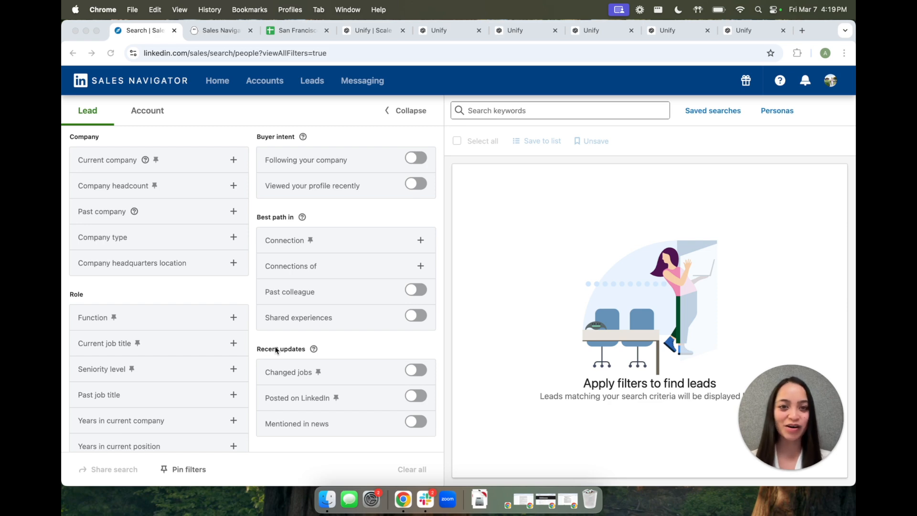
{"action": "left_click", "coordinate": [200, 190]}
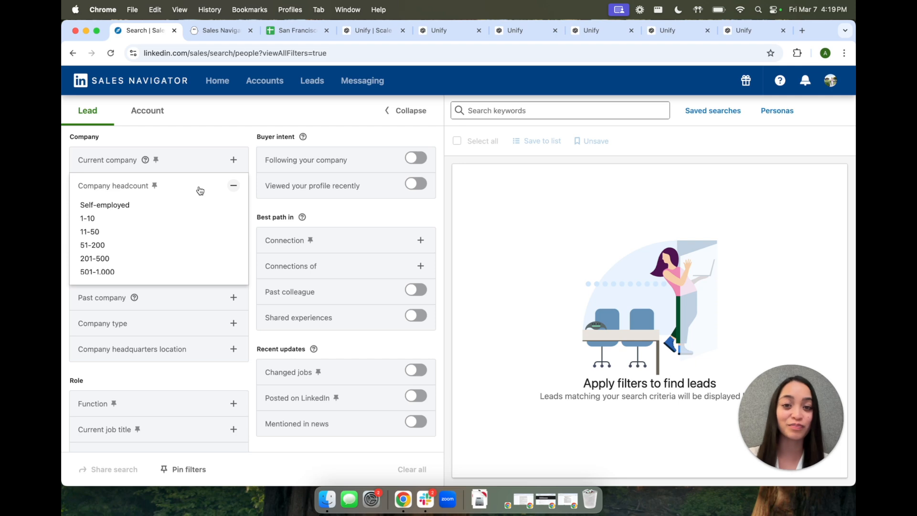
{"action": "left_click", "coordinate": [121, 218]}
{"action": "left_click", "coordinate": [109, 287]}
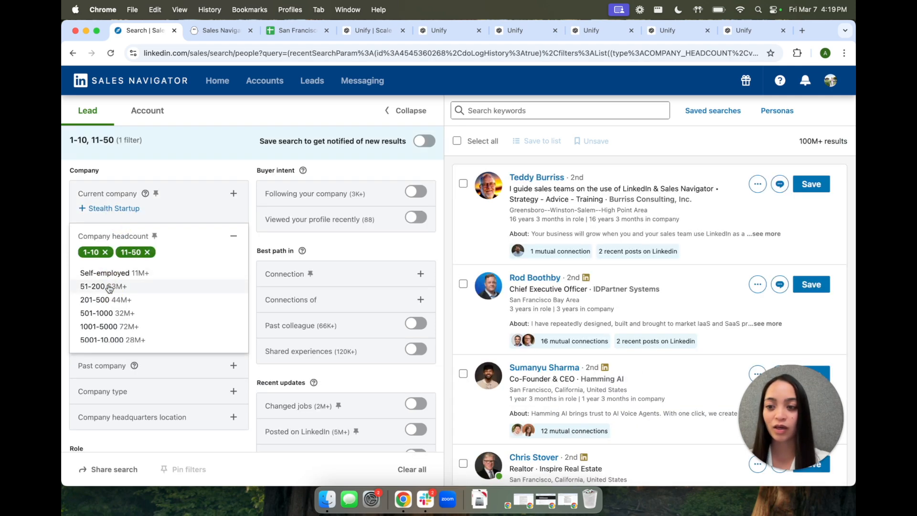
{"action": "left_click", "coordinate": [109, 287]}
{"action": "left_click", "coordinate": [109, 287]}
{"action": "left_click", "coordinate": [235, 236]}
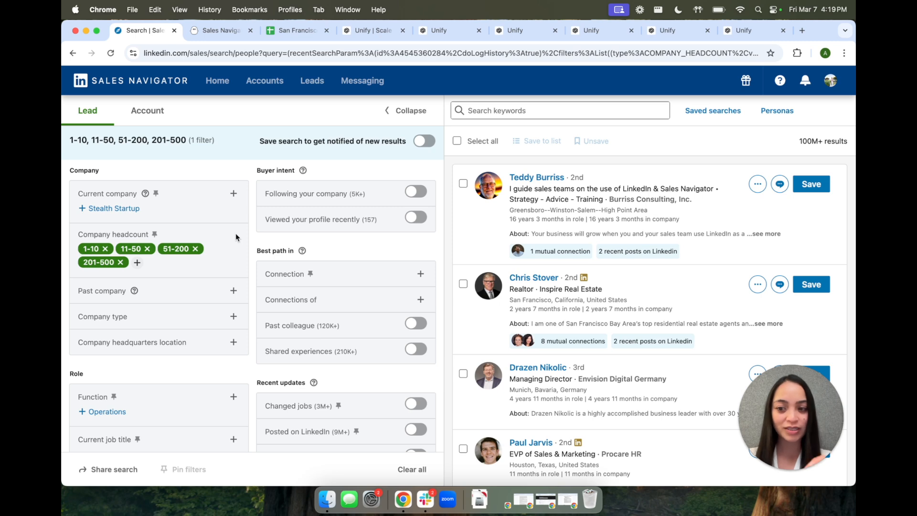
Step: Filter the lead search by geography, including the San Francisco, California region
{"action": "scroll", "coordinate": [236, 234], "scroll_direction": "down", "scroll_amount": 2}
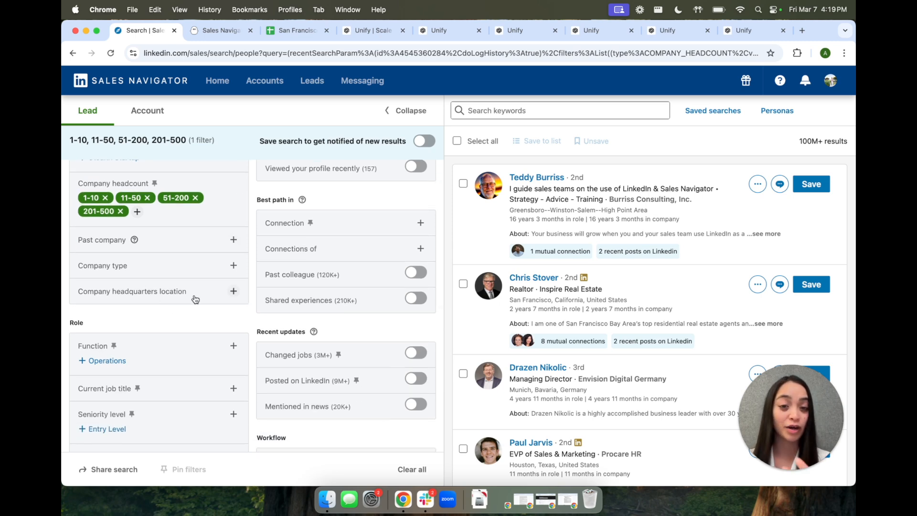
{"action": "scroll", "coordinate": [195, 299], "scroll_direction": "down", "scroll_amount": 10}
{"action": "left_click", "coordinate": [181, 235]}
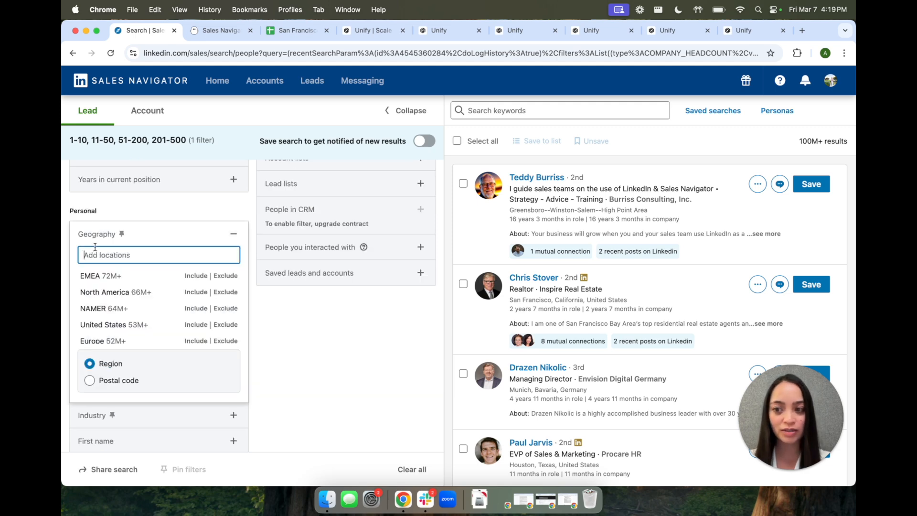
{"action": "type", "text": "san fra"}
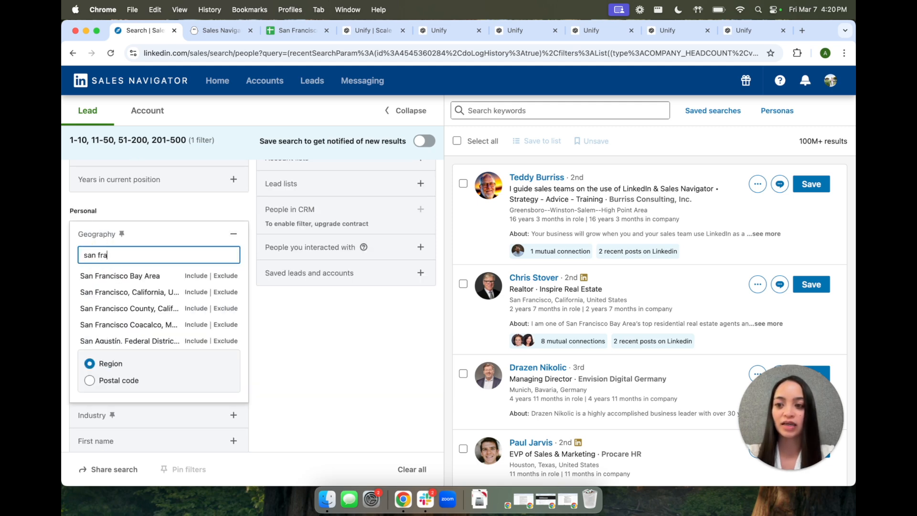
{"action": "type", "text": "ncisco"}
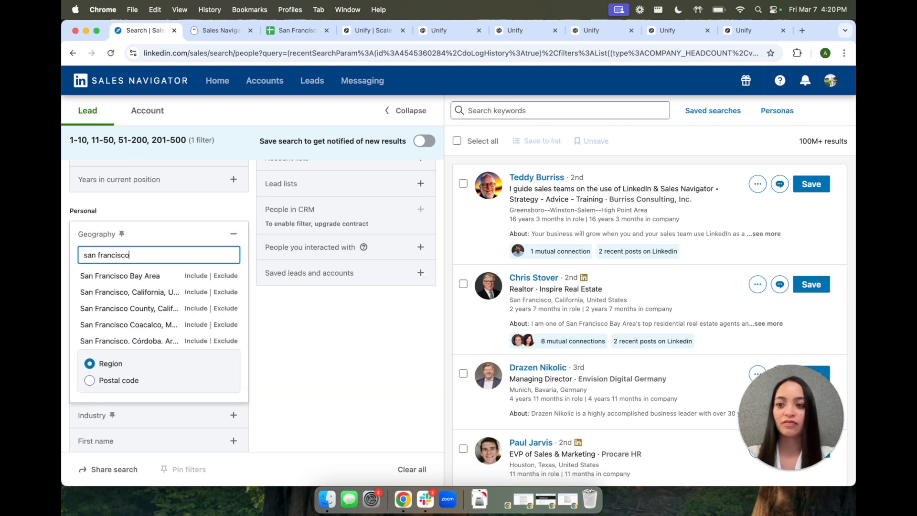
{"action": "left_click", "coordinate": [197, 294]}
Step: Filter leads by current job title, including Head of Sales, Head of Growth and Head of Business Development
{"action": "scroll", "coordinate": [190, 262], "scroll_direction": "up", "scroll_amount": 6}
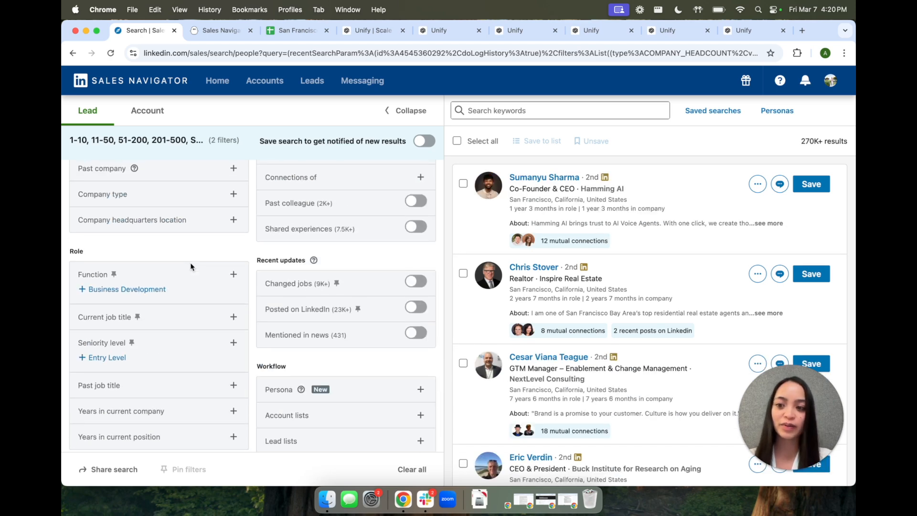
{"action": "left_click", "coordinate": [187, 318]}
{"action": "type", "text": "Head of Sales"}
{"action": "left_click", "coordinate": [196, 358]}
{"action": "left_click", "coordinate": [197, 357]}
{"action": "type", "text": "Head of Growth"}
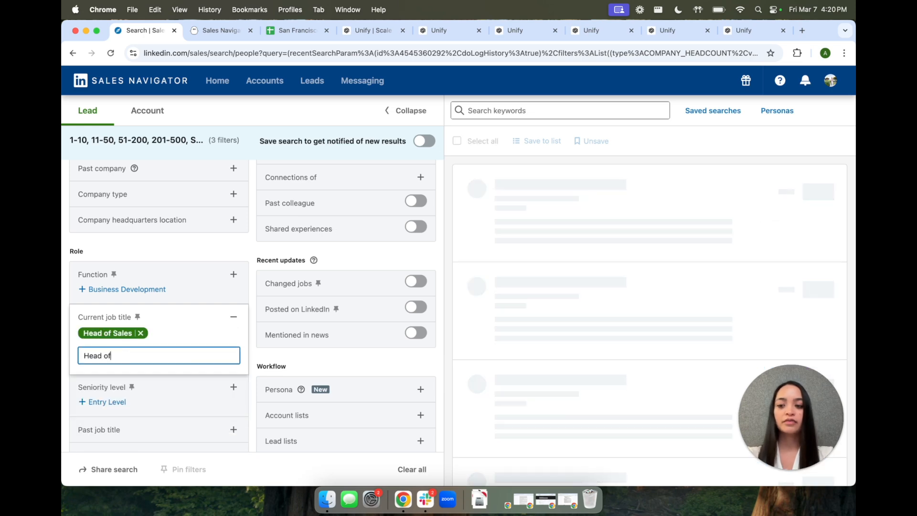
{"action": "left_click", "coordinate": [197, 386]}
{"action": "type", "text": "Head of Business D"}
{"action": "left_click", "coordinate": [190, 372]}
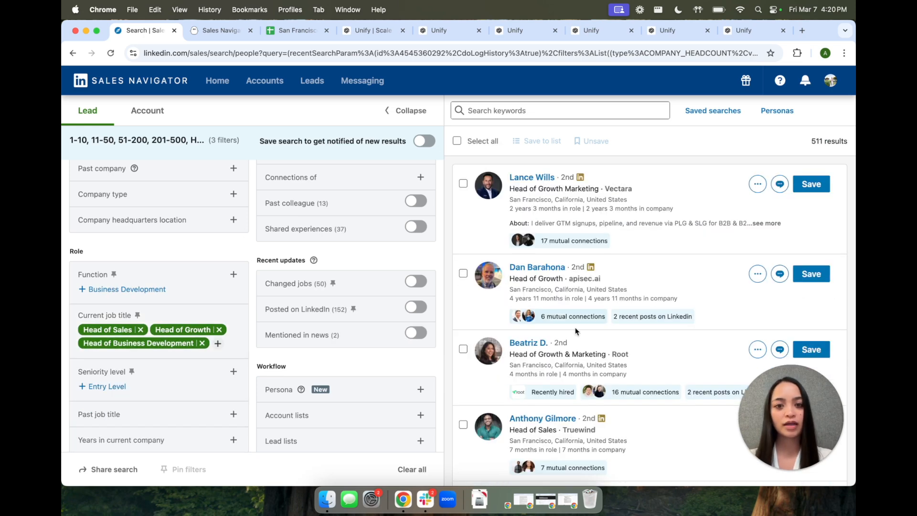
Step: Look through the filtered leads' job titles, companies and locations
{"action": "scroll", "coordinate": [654, 306], "scroll_direction": "down", "scroll_amount": 4}
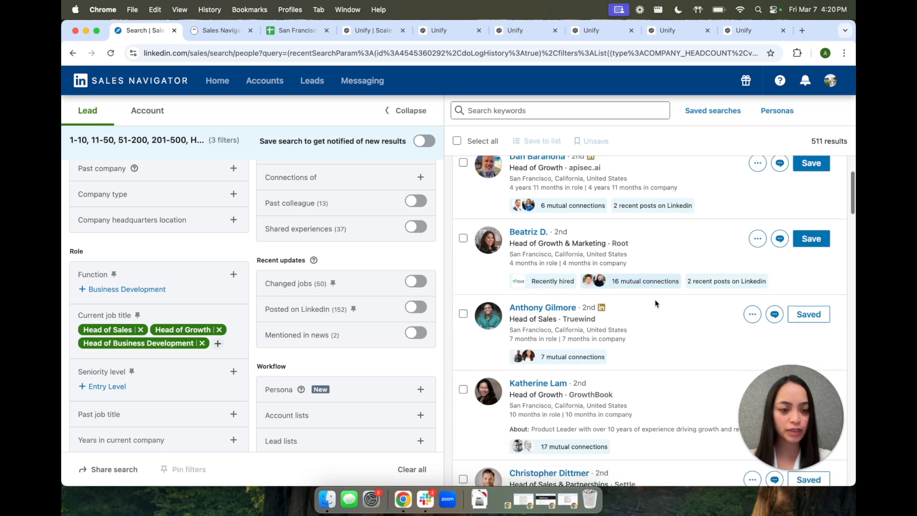
{"action": "scroll", "coordinate": [656, 303], "scroll_direction": "down", "scroll_amount": 7}
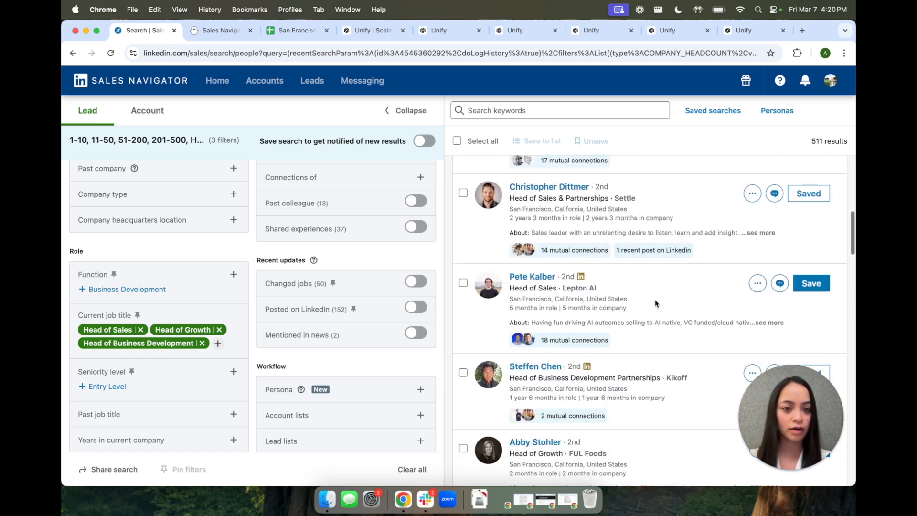
{"action": "scroll", "coordinate": [655, 304], "scroll_direction": "down", "scroll_amount": 3}
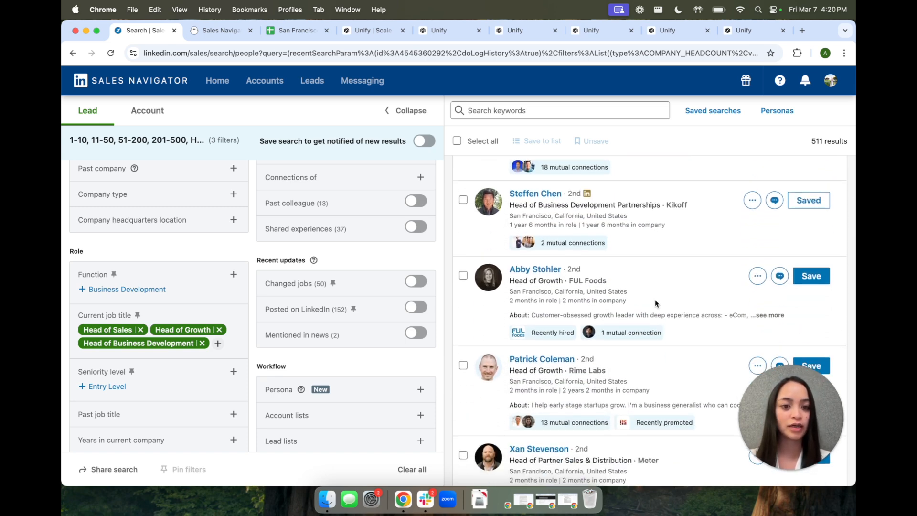
{"action": "scroll", "coordinate": [655, 304], "scroll_direction": "down", "scroll_amount": 1}
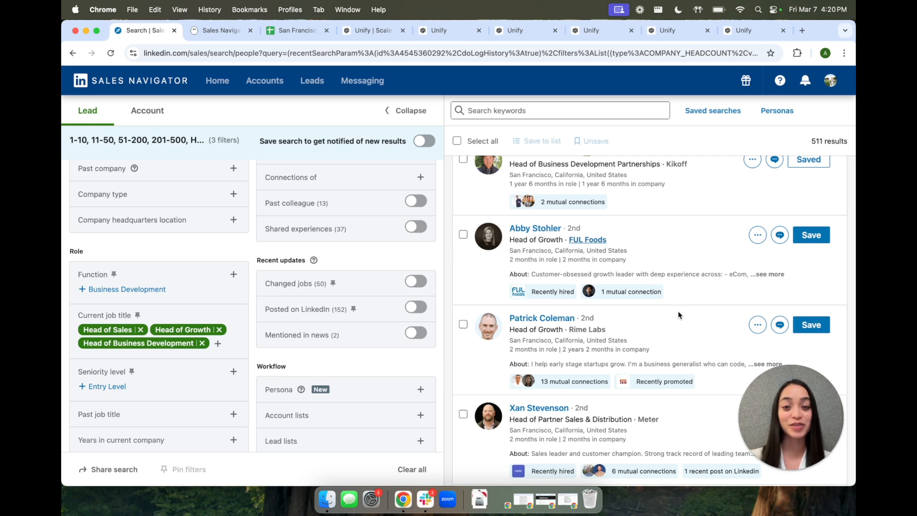
{"action": "scroll", "coordinate": [678, 315], "scroll_direction": "up", "scroll_amount": 10}
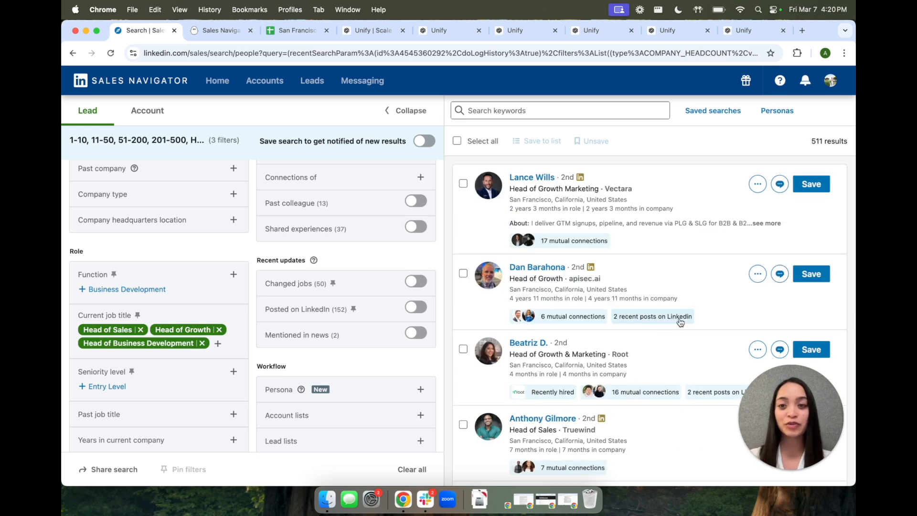
Step: Copy the Sales Navigator search URL and paste it as the search to export in a new PhantomBuster Sales Navigator Search Export
{"action": "key", "text": "ctrl+Tab"}
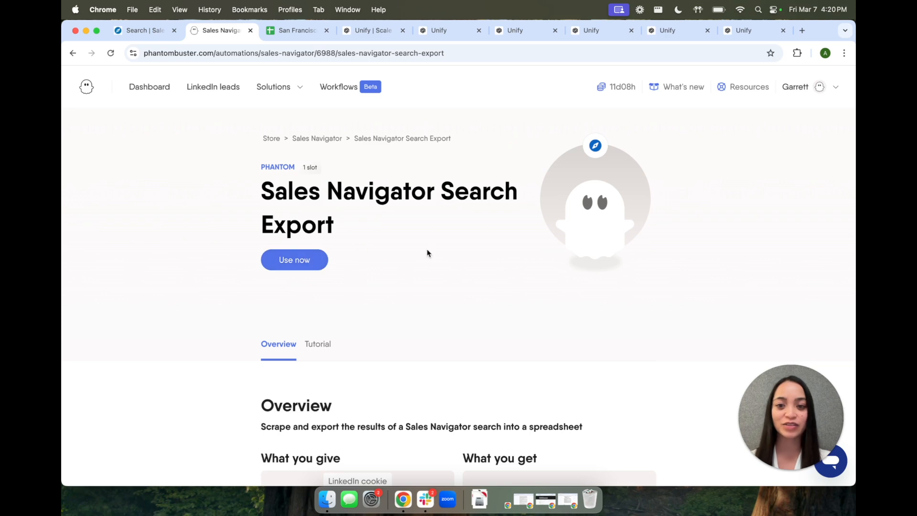
{"action": "key", "text": "ctrl+shift+Tab"}
{"action": "key", "text": "super+l"}
{"action": "key", "text": "super+c"}
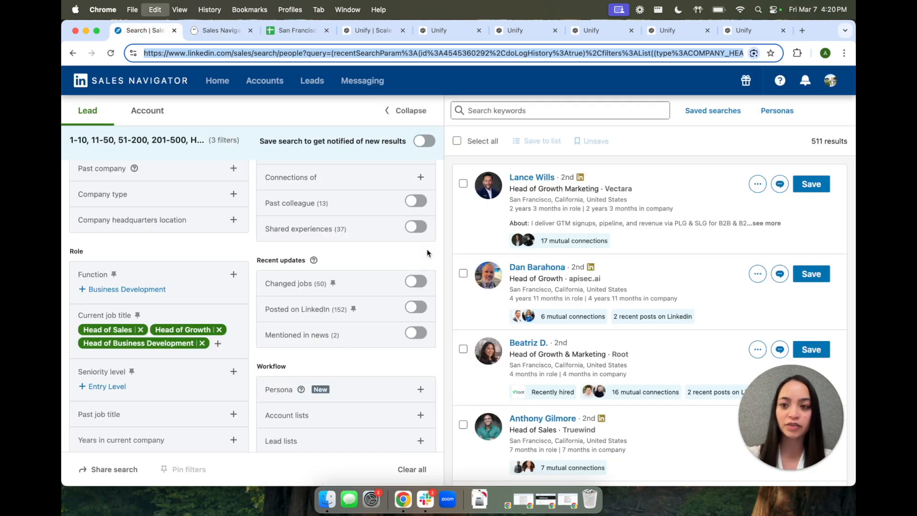
{"action": "key", "text": "ctrl+Tab"}
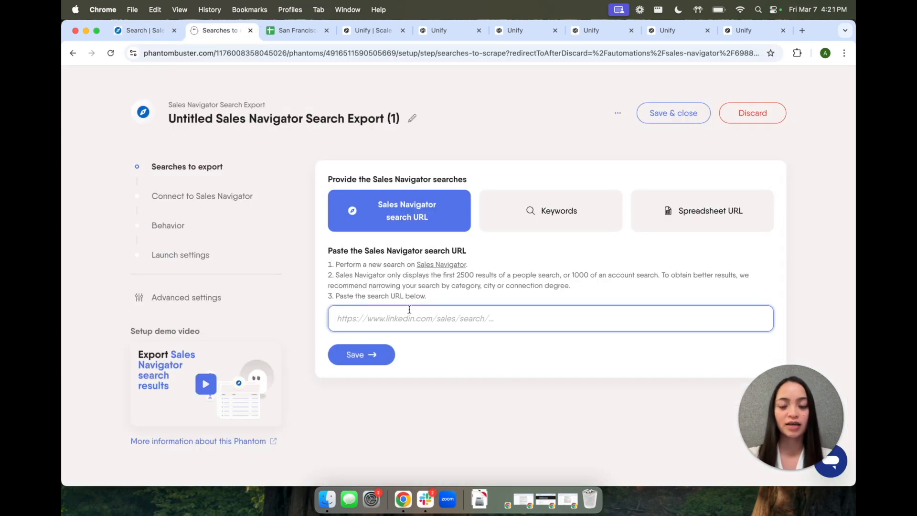
{"action": "left_click", "coordinate": [407, 318]}
{"action": "key", "text": "super+v"}
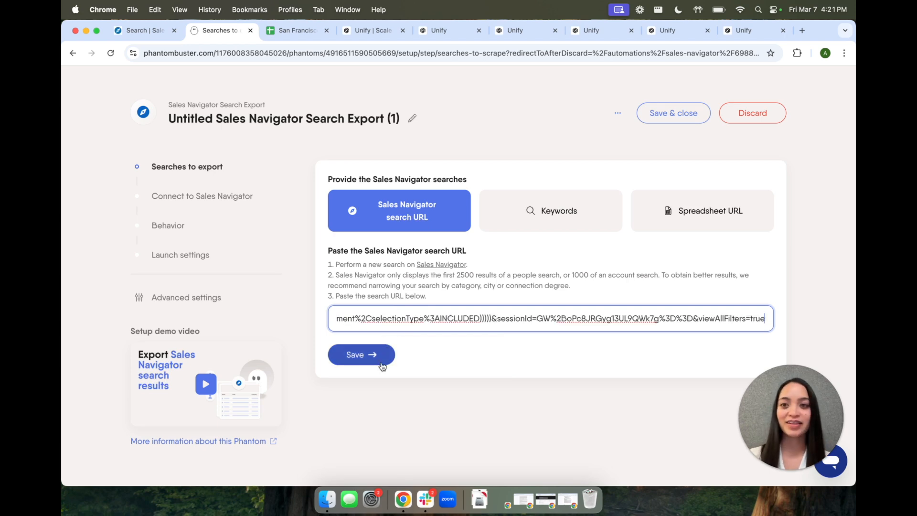
Step: Switch to the San Francisco Prospects spreadsheet to view the exported leads, and bring up the Unify website
{"action": "key", "text": "ctrl+Tab"}
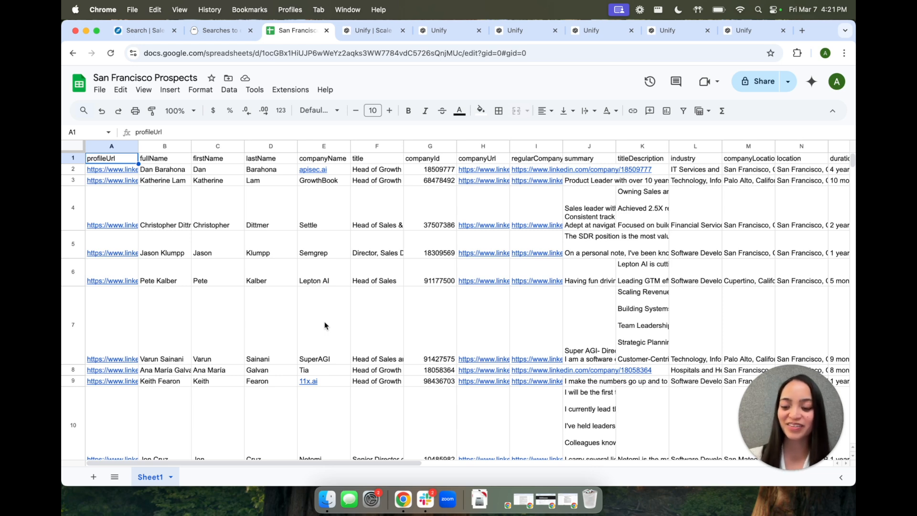
{"action": "key", "text": "ctrl+Tab"}
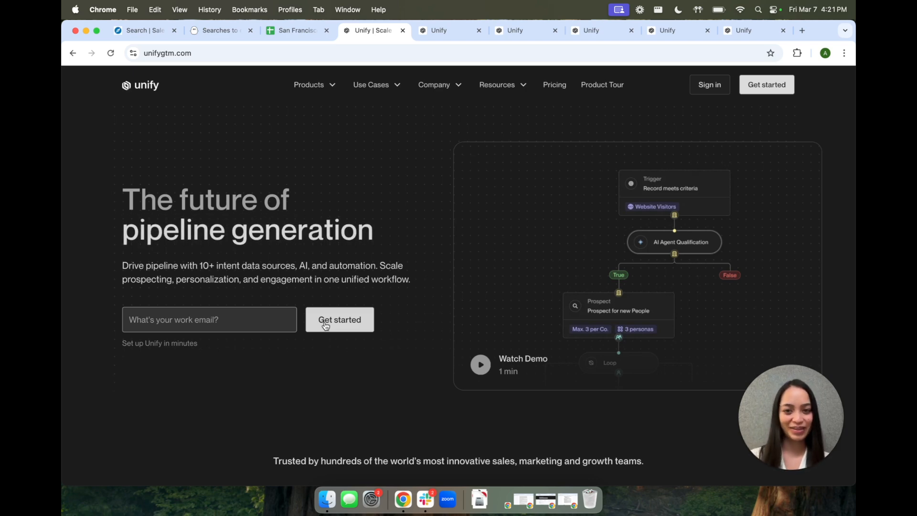
Step: Switch to the Unify dashboard, open the CSV upload for people, and examine its audience name, enrichment and file requirements
{"action": "key", "text": "ctrl+Tab"}
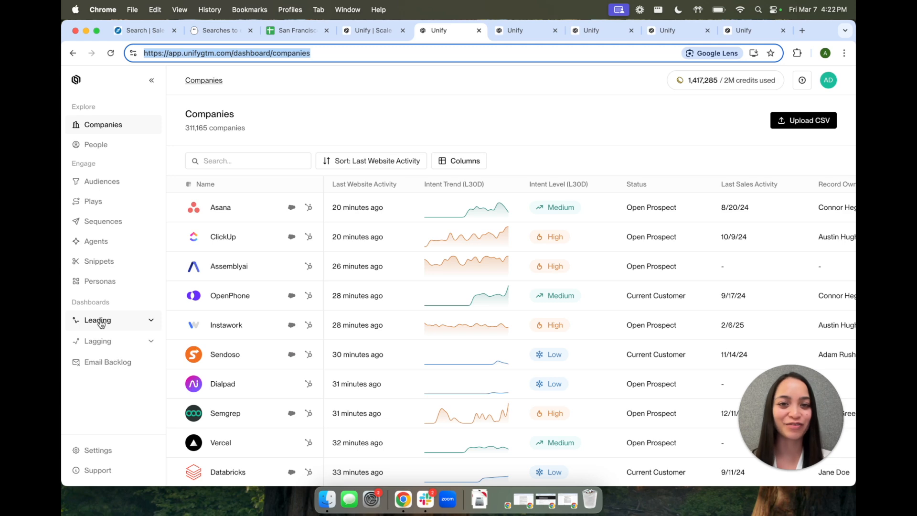
{"action": "left_click", "coordinate": [97, 145]}
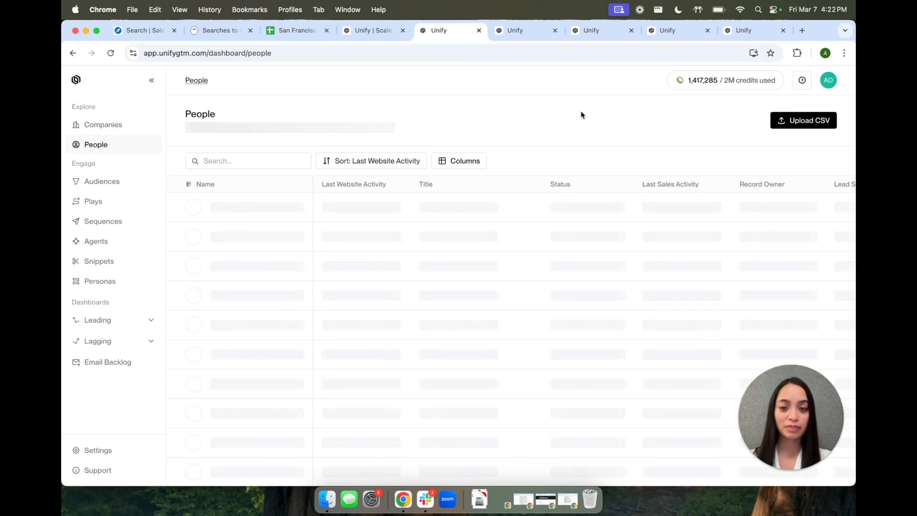
{"action": "left_click", "coordinate": [810, 121]}
{"action": "left_click", "coordinate": [416, 172]}
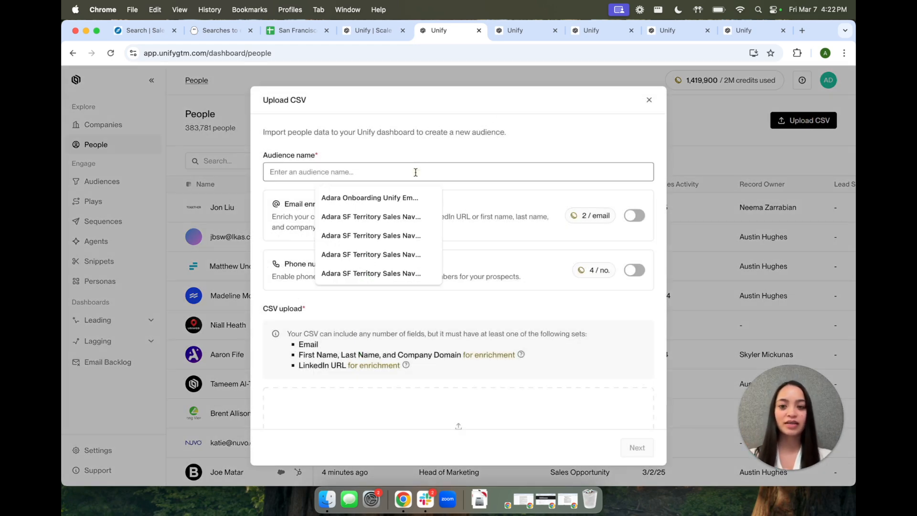
{"action": "scroll", "coordinate": [430, 378], "scroll_direction": "down", "scroll_amount": 3}
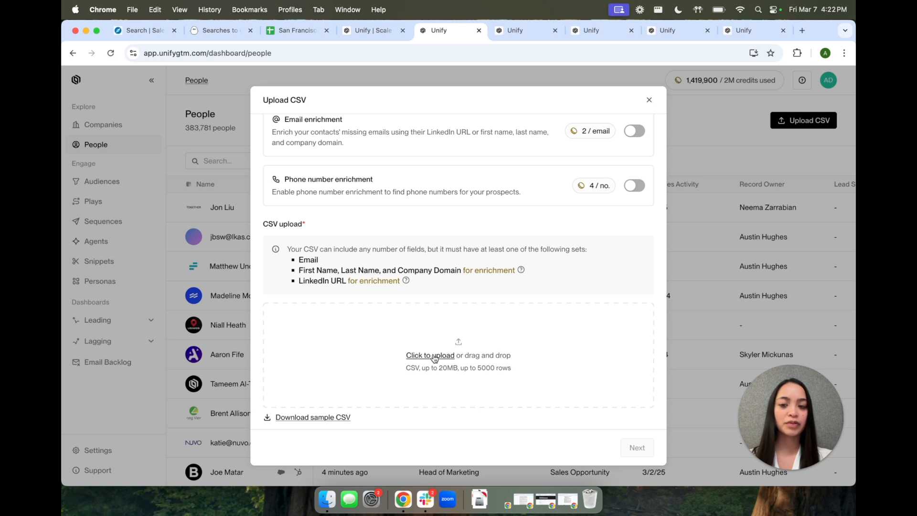
{"action": "scroll", "coordinate": [547, 186], "scroll_direction": "up", "scroll_amount": 2}
{"action": "left_click", "coordinate": [635, 185]}
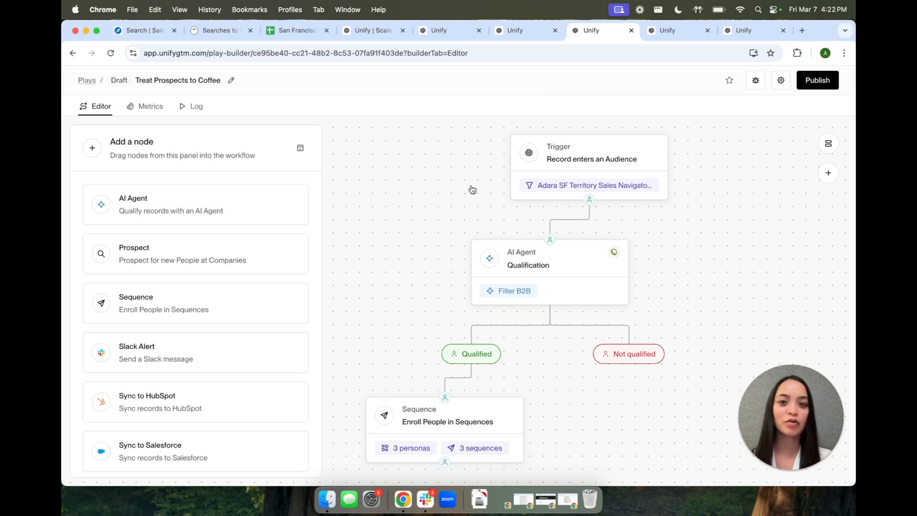
Step: Examine the Treat Prospects to Coffee play and the guidance, question and response type of its Filter B2B agent
{"action": "scroll", "coordinate": [224, 234], "scroll_direction": "down", "scroll_amount": 4}
{"action": "scroll", "coordinate": [224, 235], "scroll_direction": "up", "scroll_amount": 4}
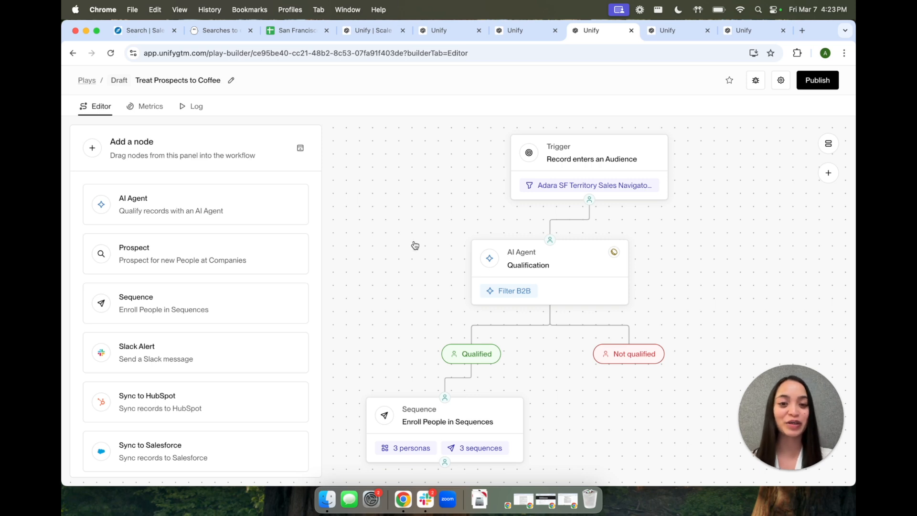
{"action": "left_click", "coordinate": [518, 261]}
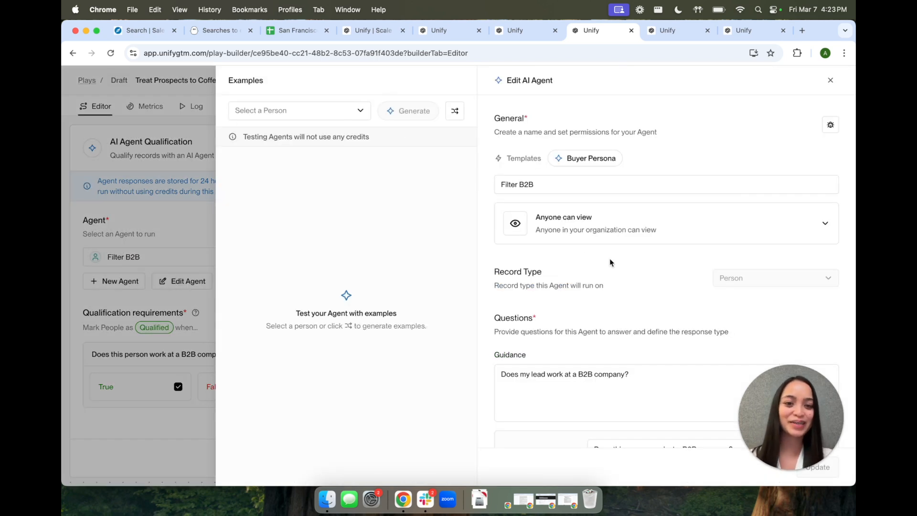
{"action": "scroll", "coordinate": [610, 262], "scroll_direction": "down", "scroll_amount": 5}
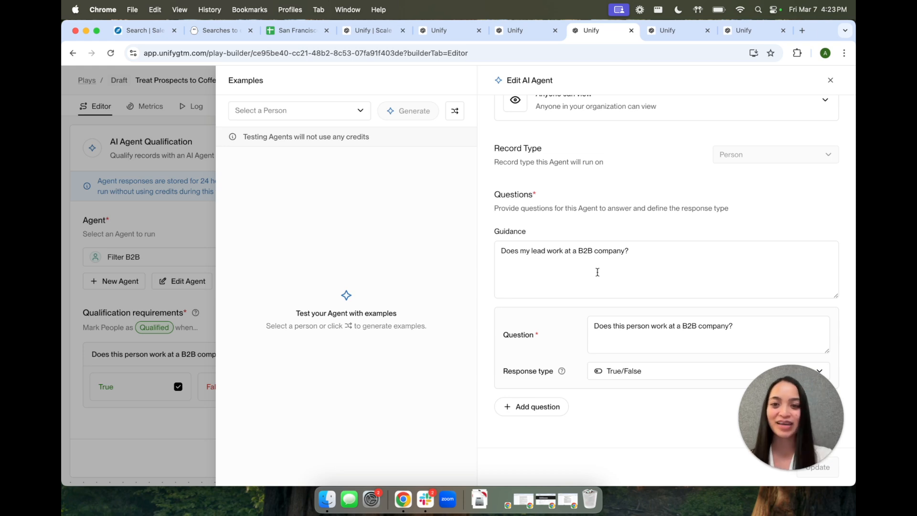
{"action": "key", "text": "Escape"}
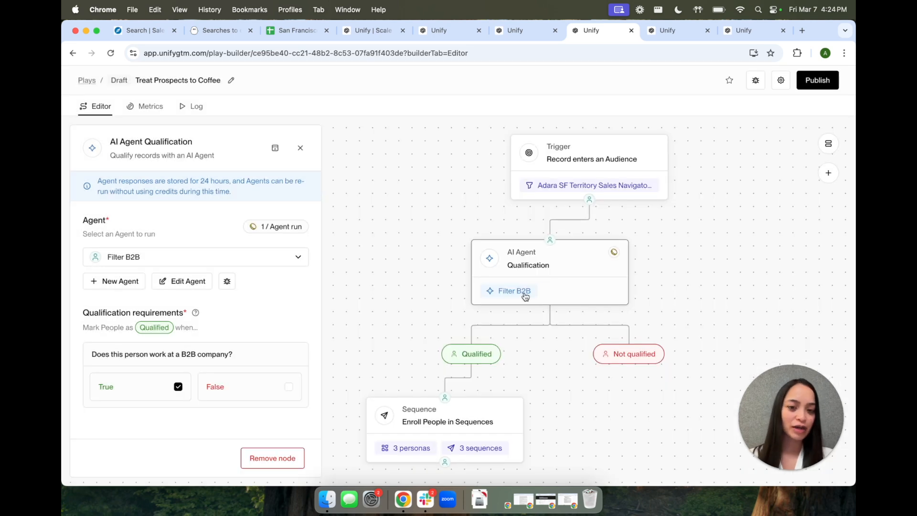
Step: Examine the job titles in the Heads of Growth persona and the persona routing in the play's Sequence node
{"action": "scroll", "coordinate": [391, 286], "scroll_direction": "down", "scroll_amount": 3}
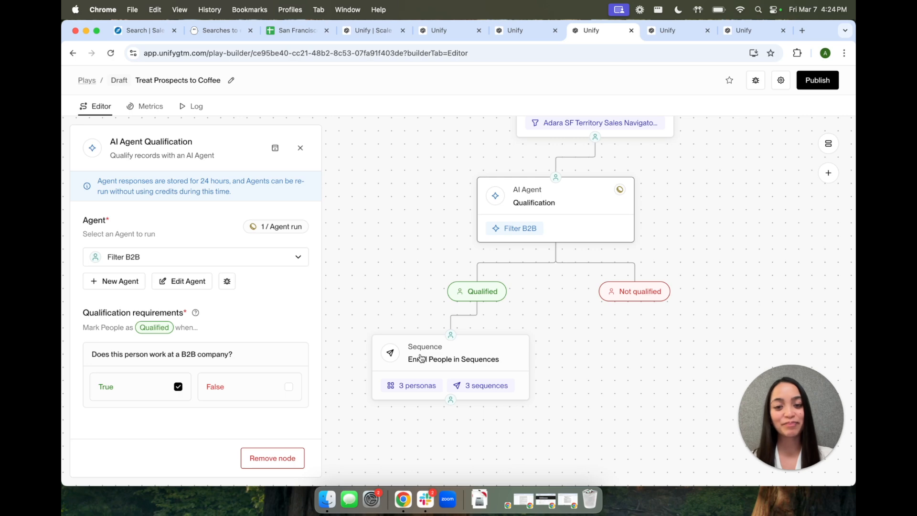
{"action": "left_click", "coordinate": [671, 33]}
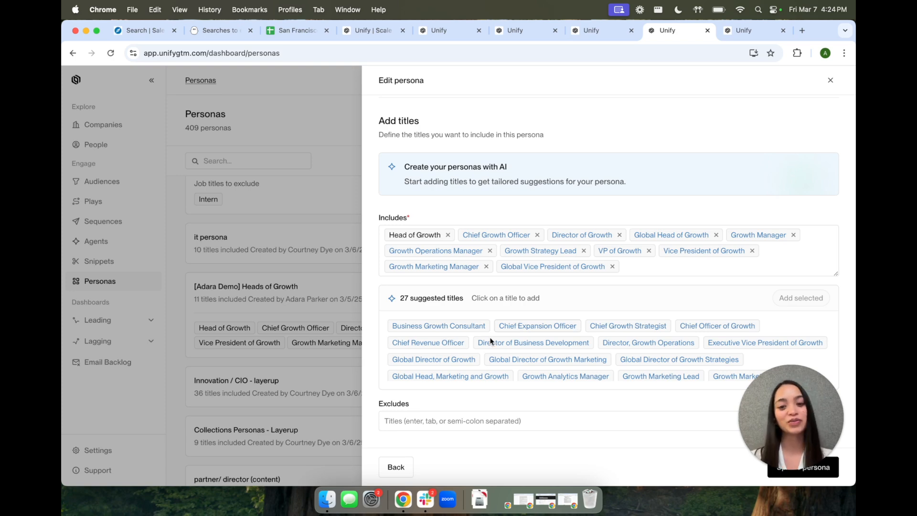
{"action": "key", "text": "ctrl+shift+Tab"}
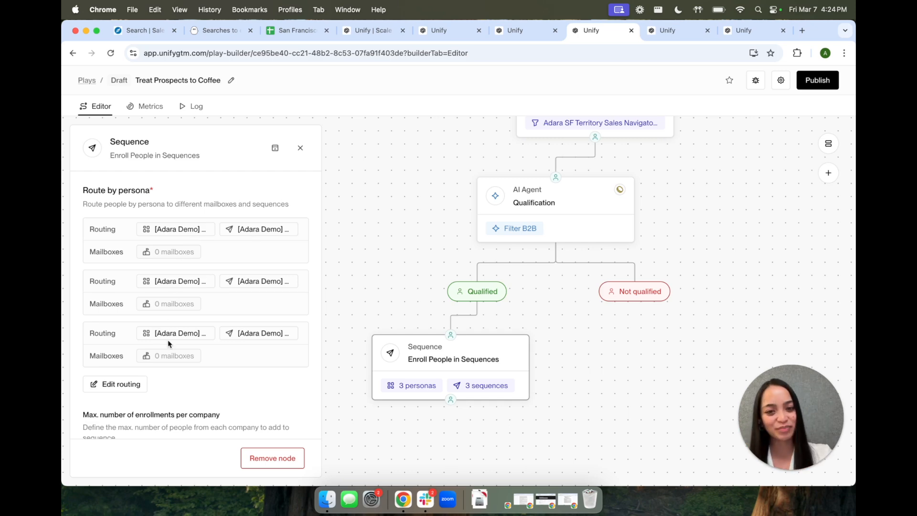
Step: Open the Head of Growth sequence and read its "Coffee on me in SF?" email preview, including the intro and customer quote snippets
{"action": "key", "text": "ctrl+Tab"}
{"action": "key", "text": "ctrl+Tab"}
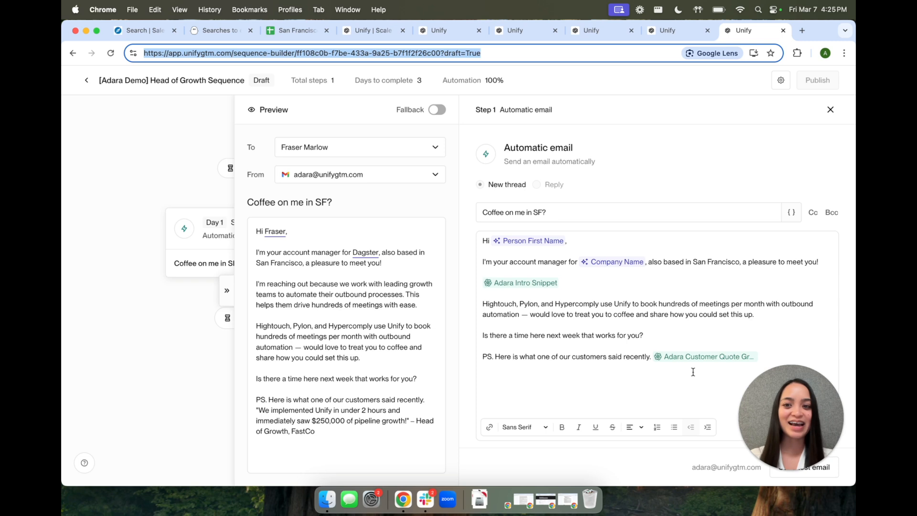
{"action": "left_click", "coordinate": [336, 139]}
{"action": "left_click", "coordinate": [340, 210]}
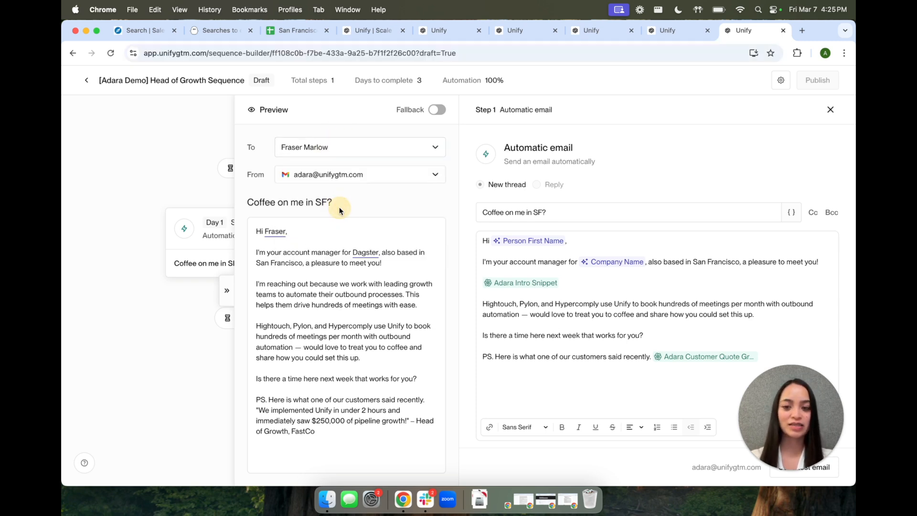
{"action": "left_click_drag", "start_coordinate": [285, 284], "coordinate": [417, 284]}
{"action": "left_click_drag", "start_coordinate": [267, 296], "coordinate": [294, 296]}
{"action": "left_click", "coordinate": [310, 296]}
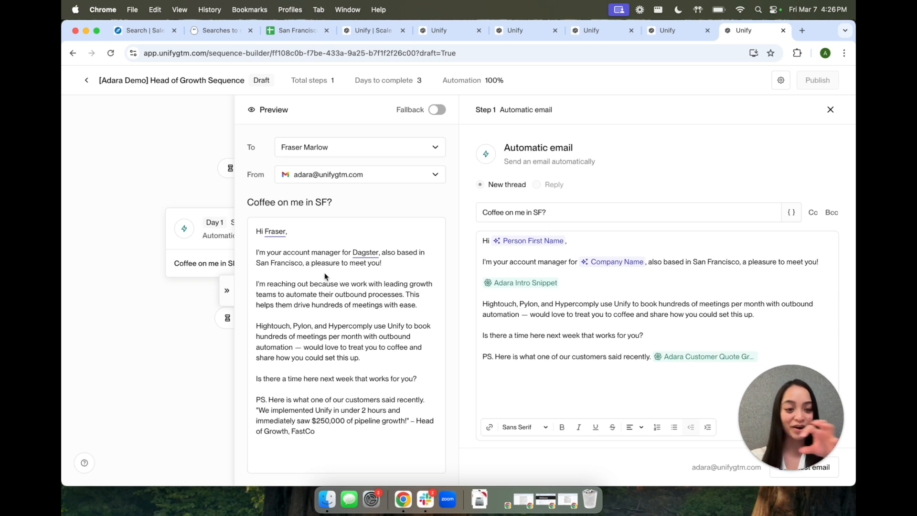
{"action": "left_click_drag", "start_coordinate": [293, 399], "coordinate": [325, 421]}
{"action": "left_click", "coordinate": [347, 429]}
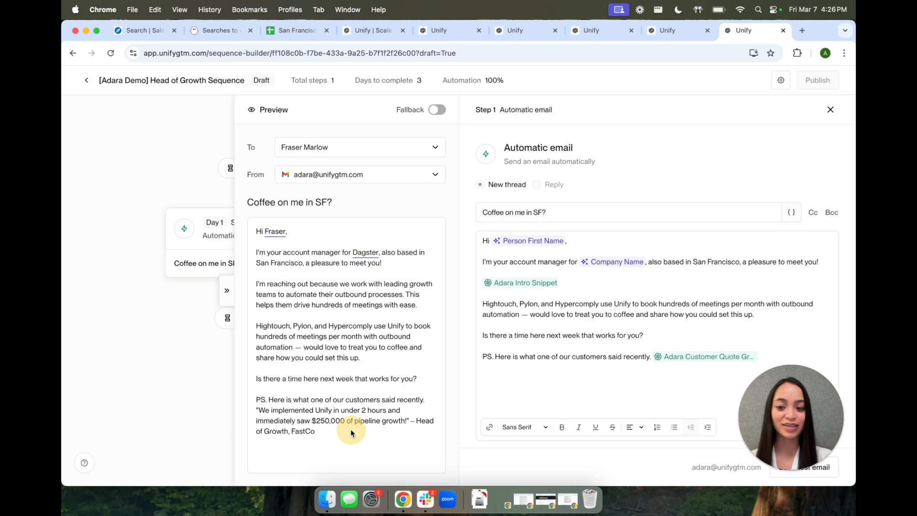